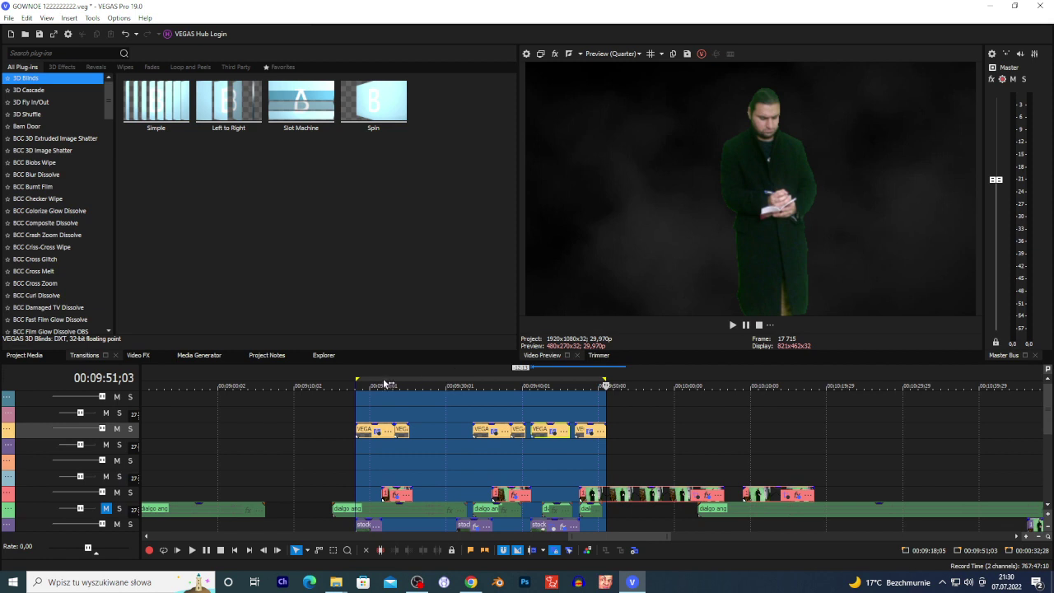
- Examine the woman, detective and title-text shots on the timeline between about 00:09:19 and 00:09:31
click(370, 377)
scroll(535, 400, down, 5)
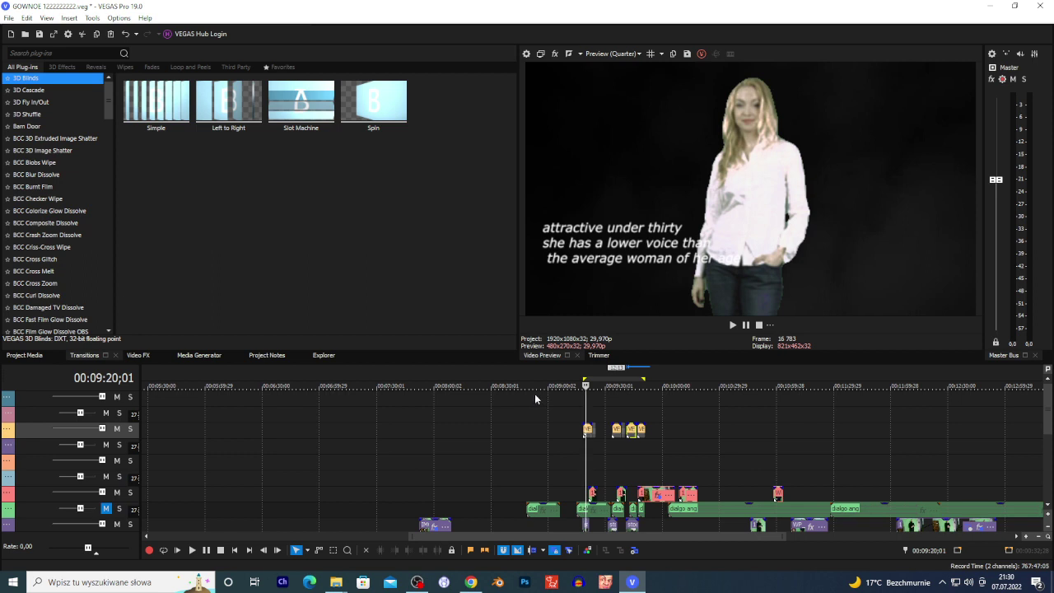
scroll(534, 393, up, 5)
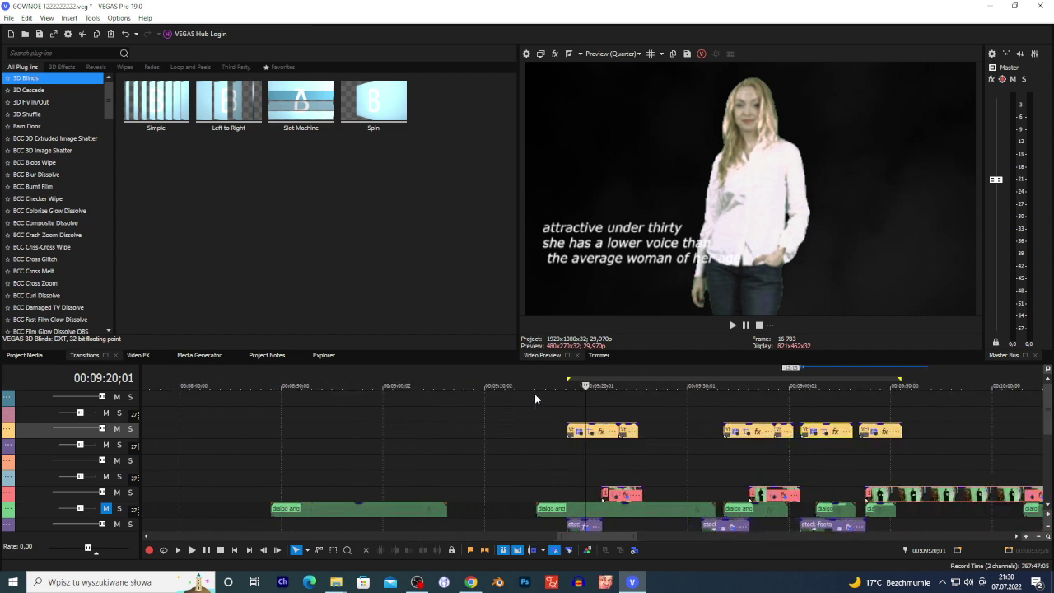
scroll(534, 393, up, 2)
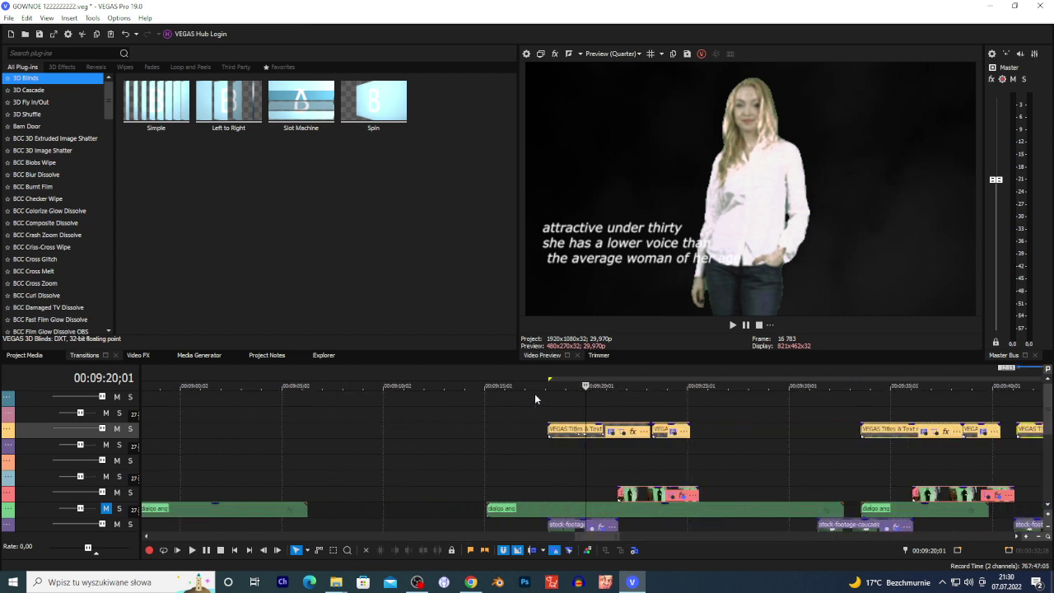
click(628, 374)
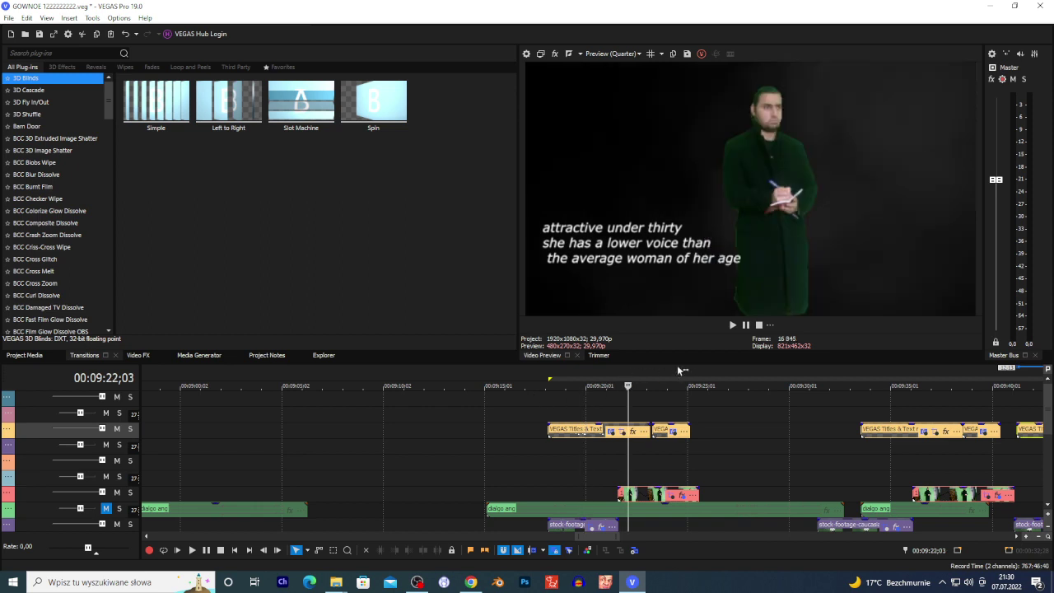
click(660, 374)
click(680, 374)
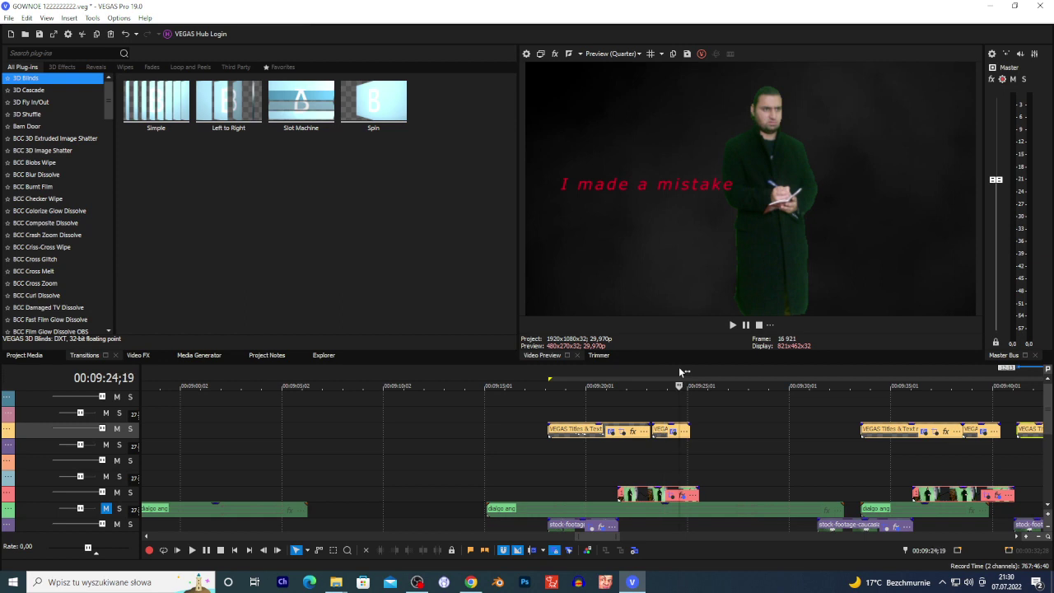
click(710, 376)
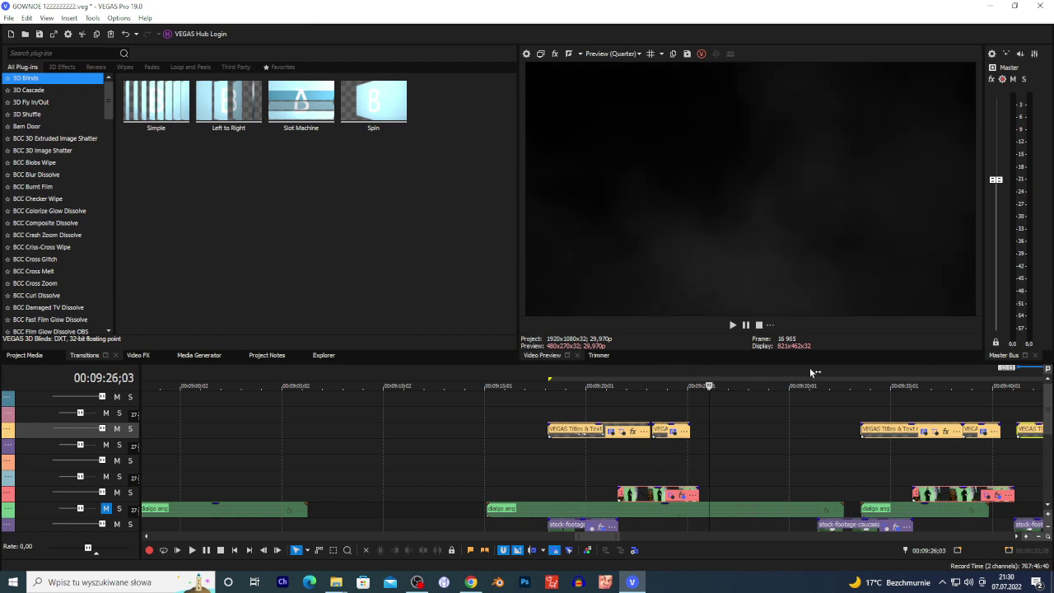
click(812, 372)
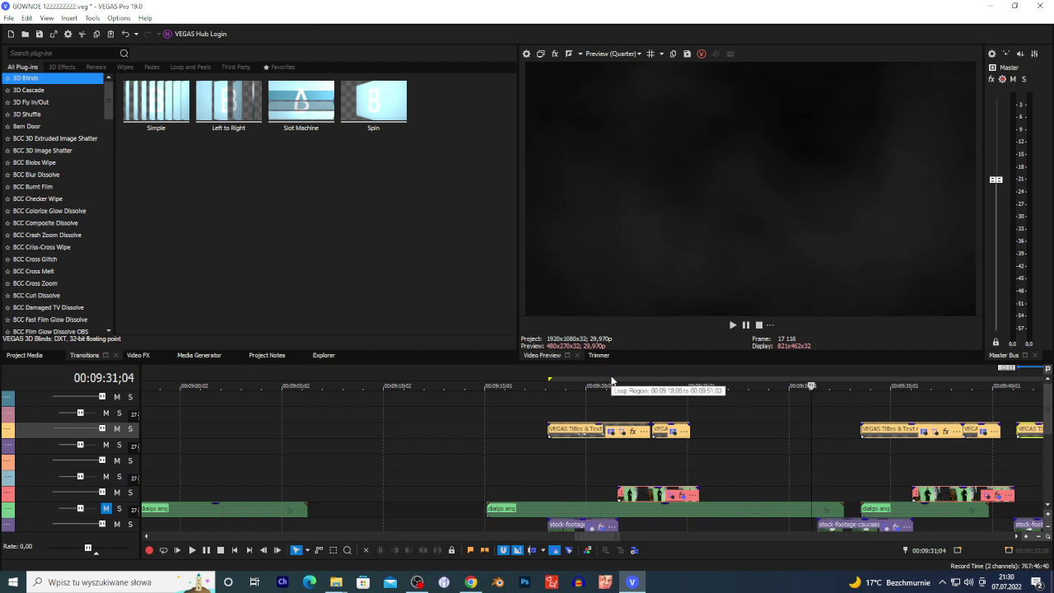
click(566, 384)
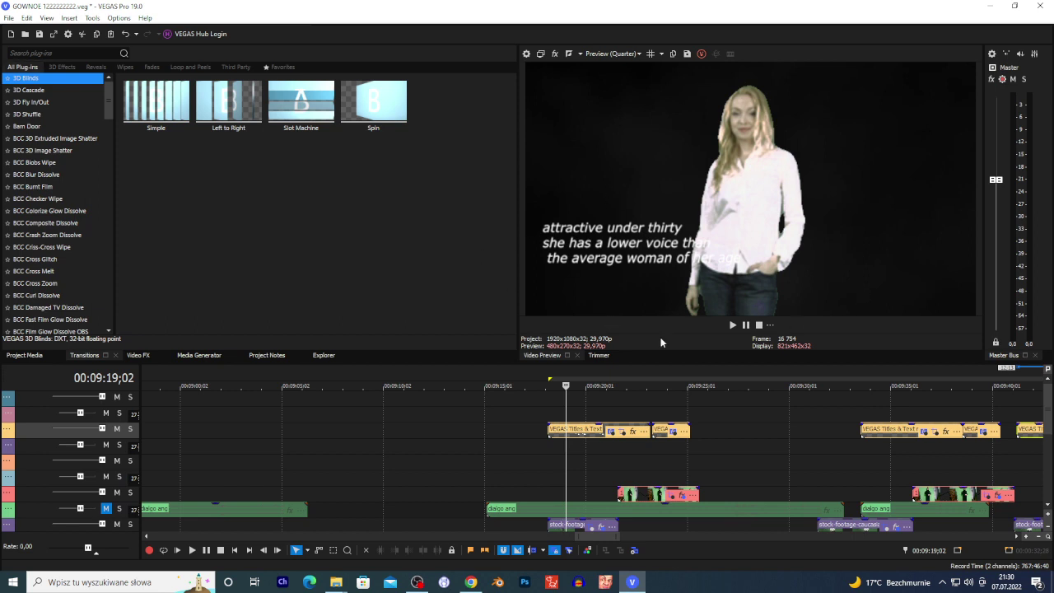
- Return to the start of the project and preview the opening office shot within its first five seconds
scroll(296, 466, down, 10)
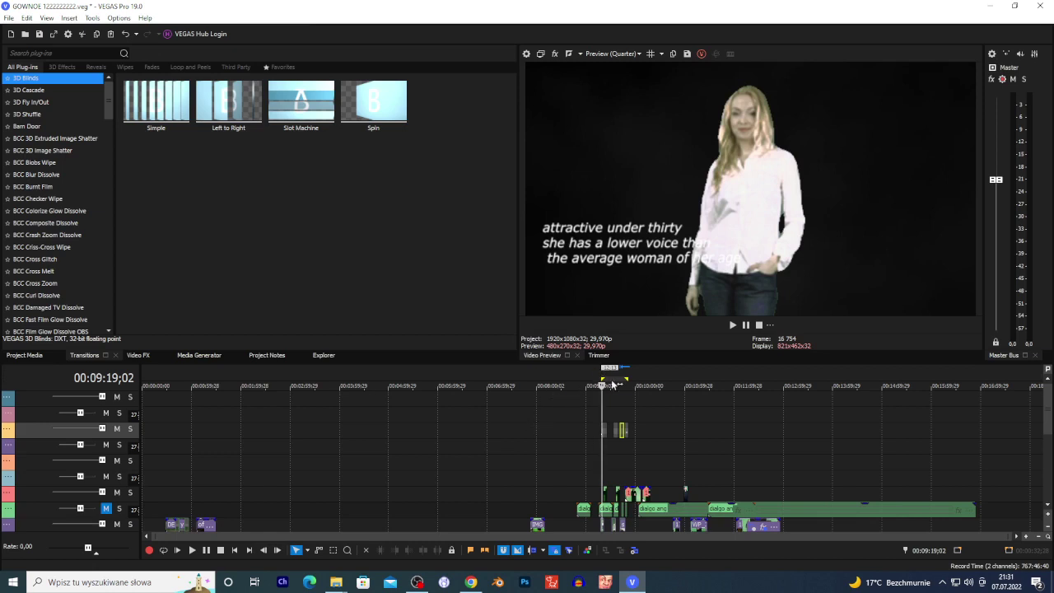
click(233, 550)
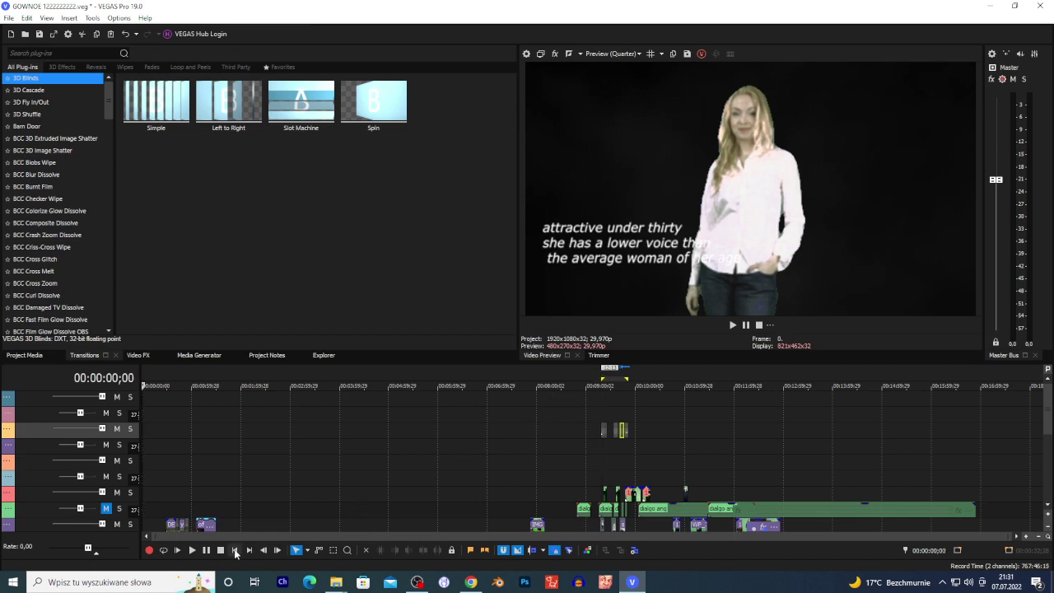
scroll(244, 445, up, 3)
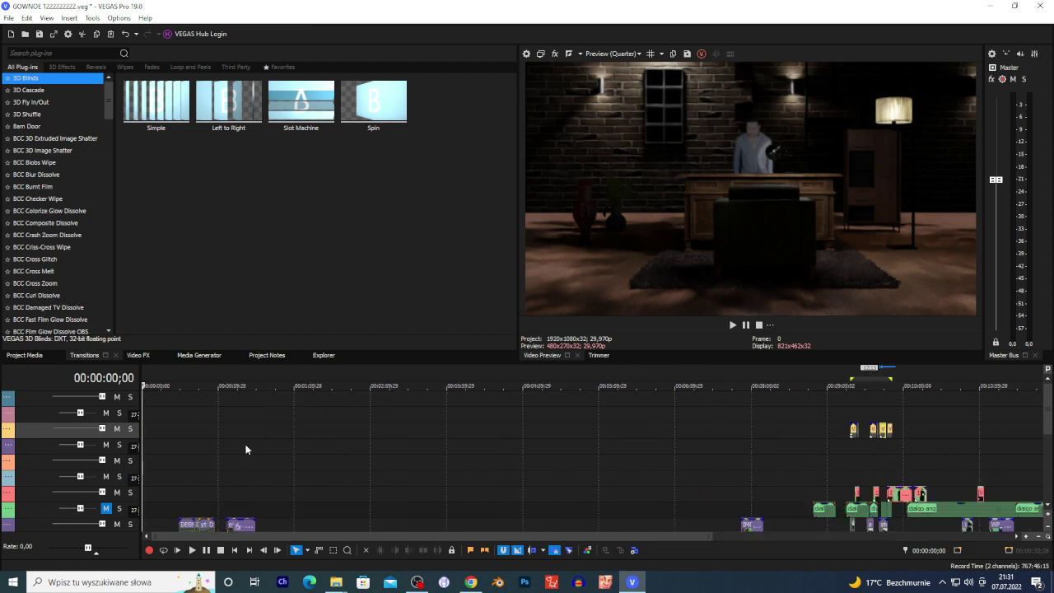
scroll(246, 449, up, 3)
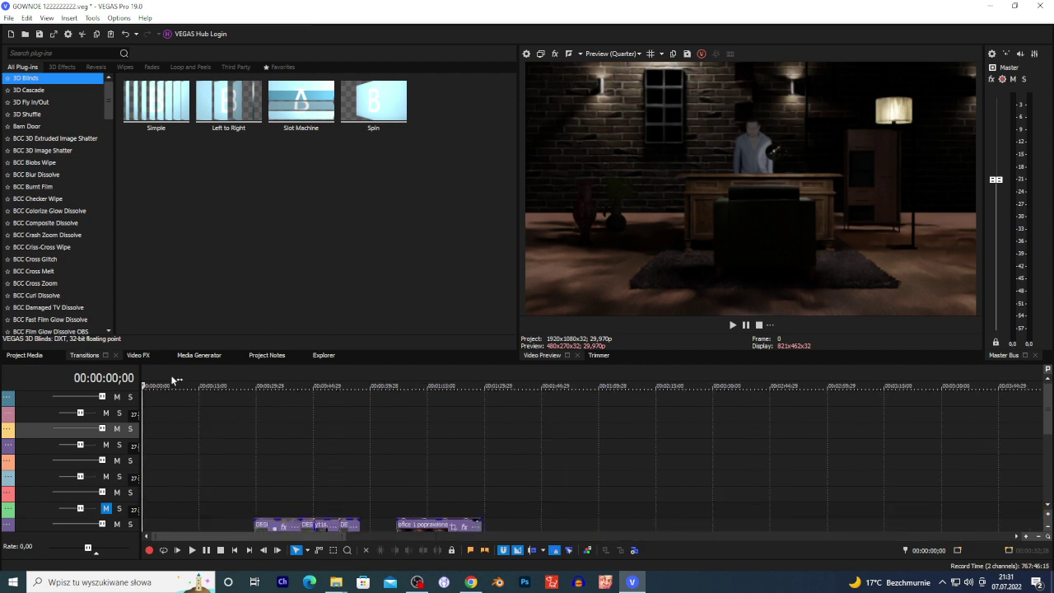
click(159, 376)
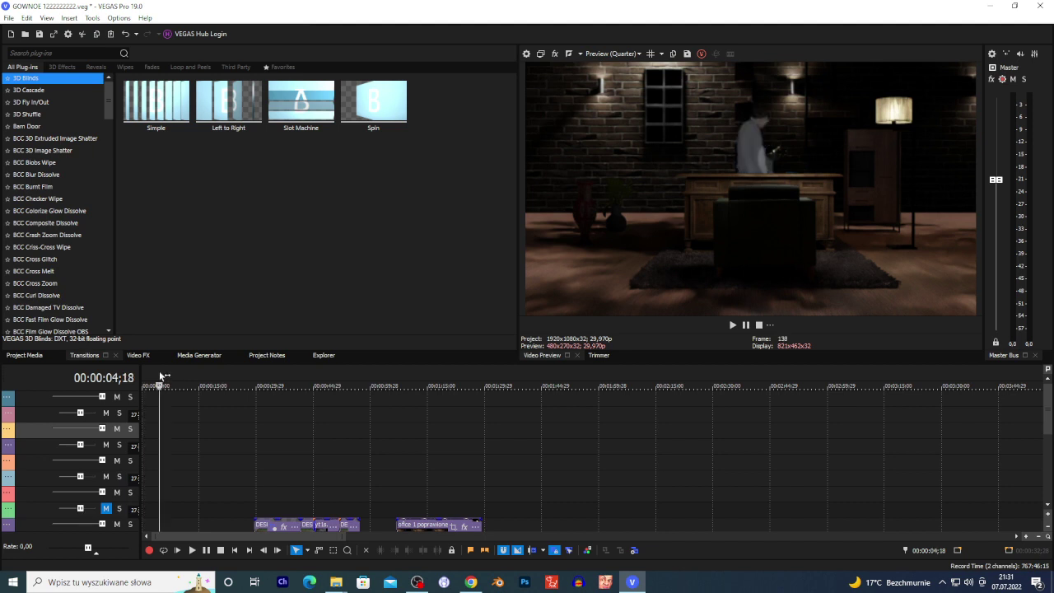
click(150, 377)
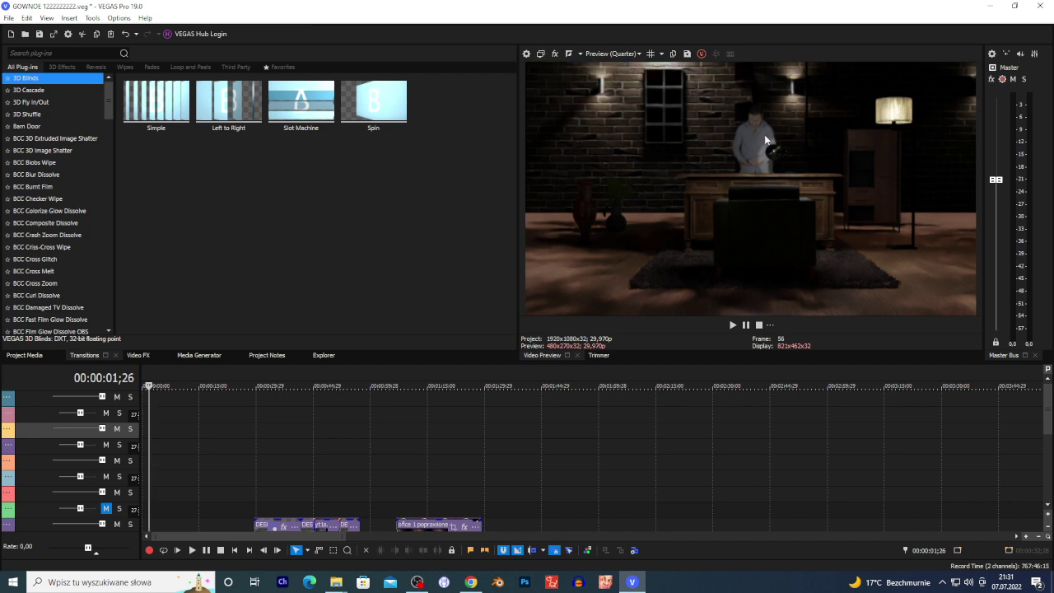
- Inspect the opening office shot in full screen, and move the playhead back to 00:00:00;15
click(540, 54)
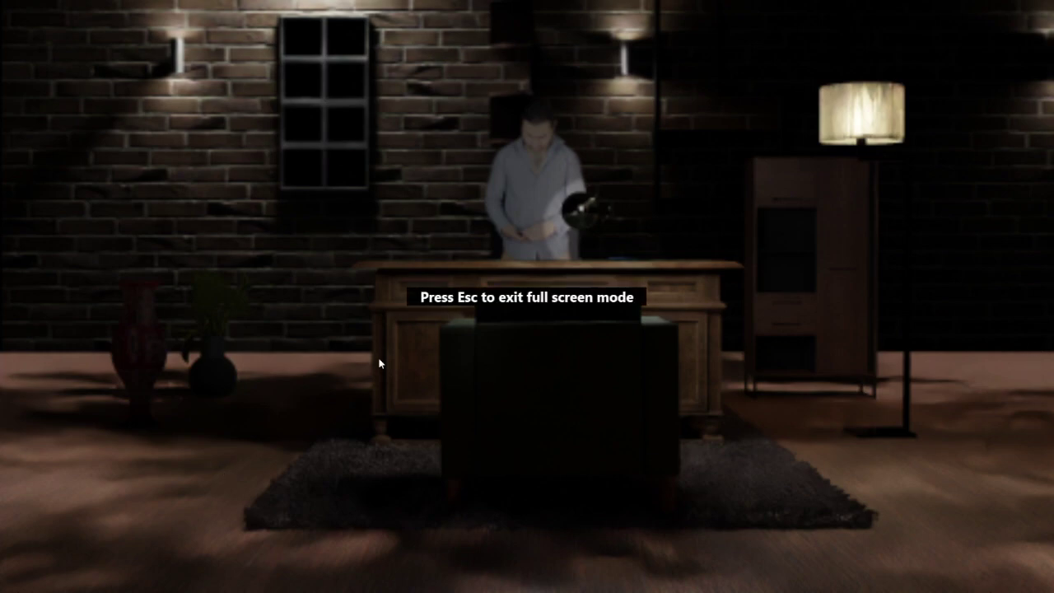
key(Escape)
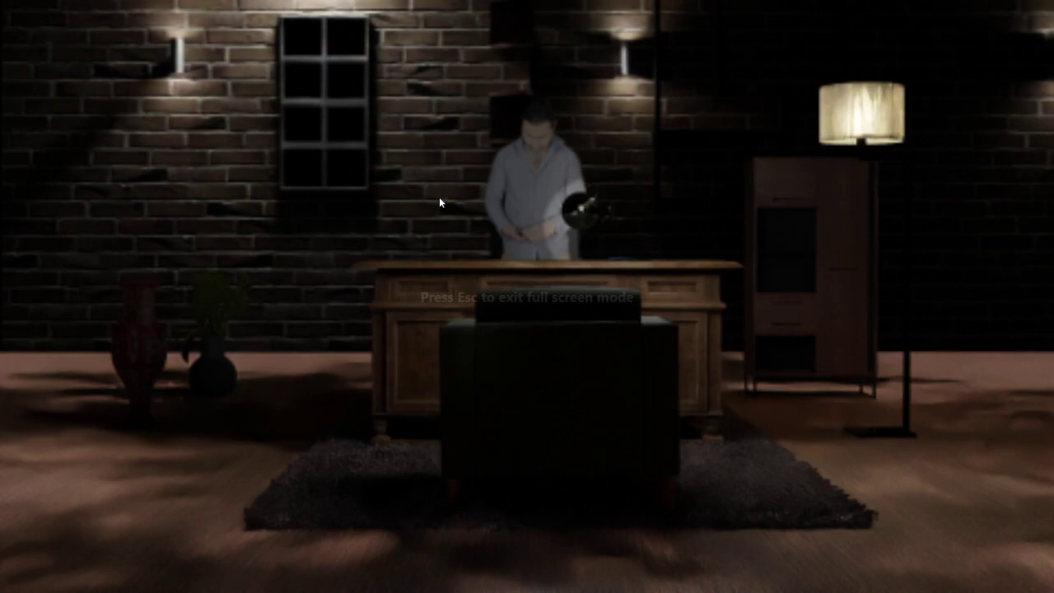
click(496, 389)
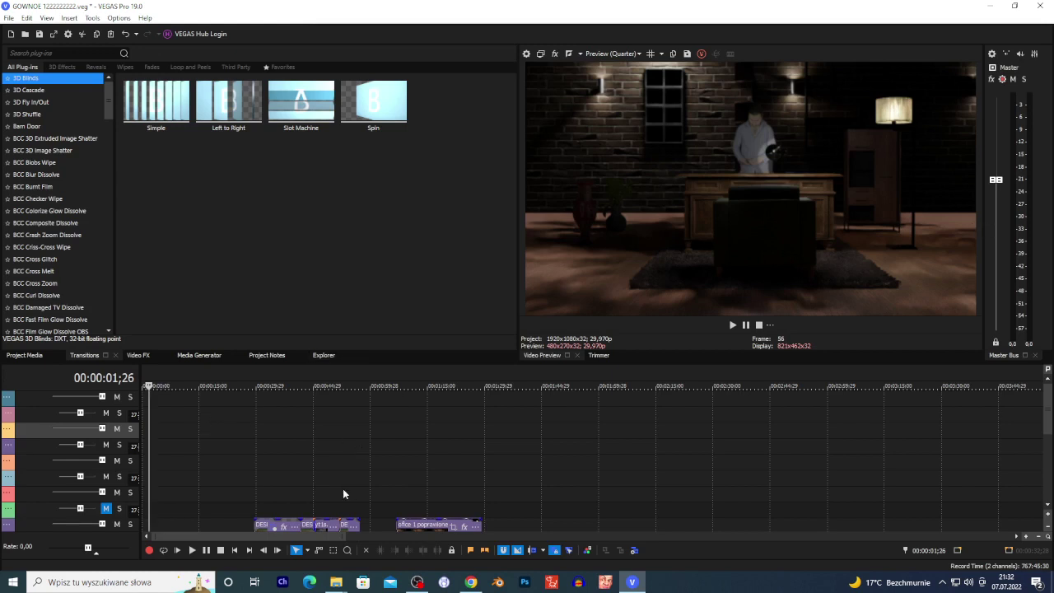
scroll(257, 443, up, 8)
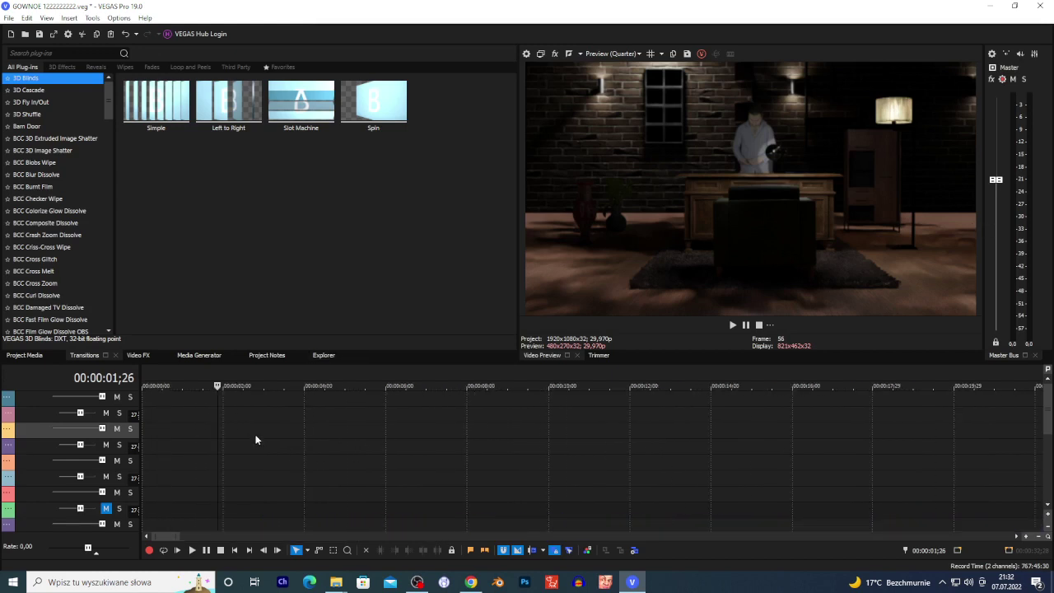
click(163, 379)
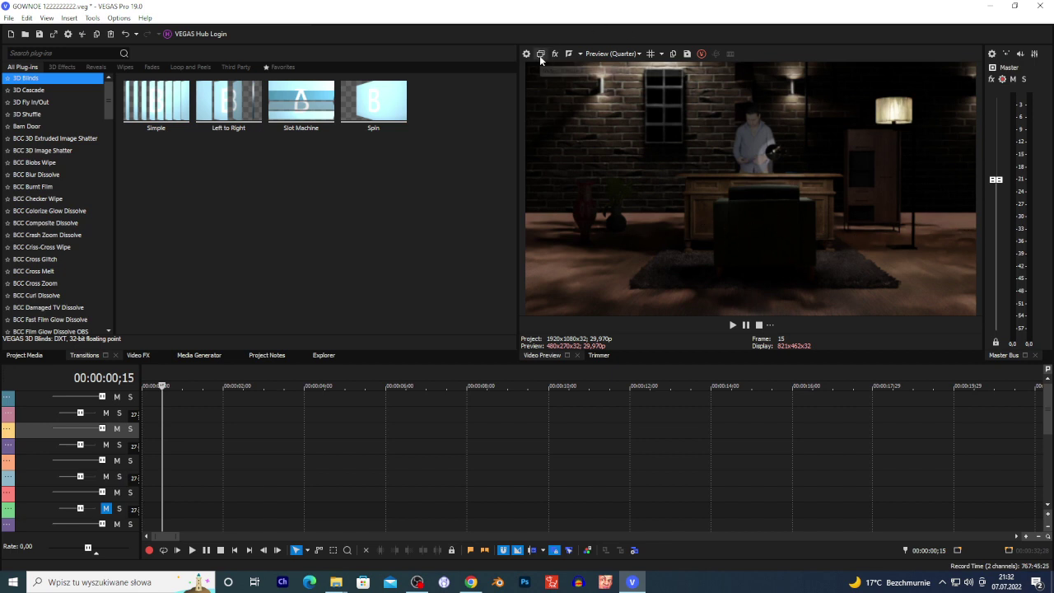
- Open the tet filmu video from the Pulpit folder and show it paused in full screen
mouse_move(336, 582)
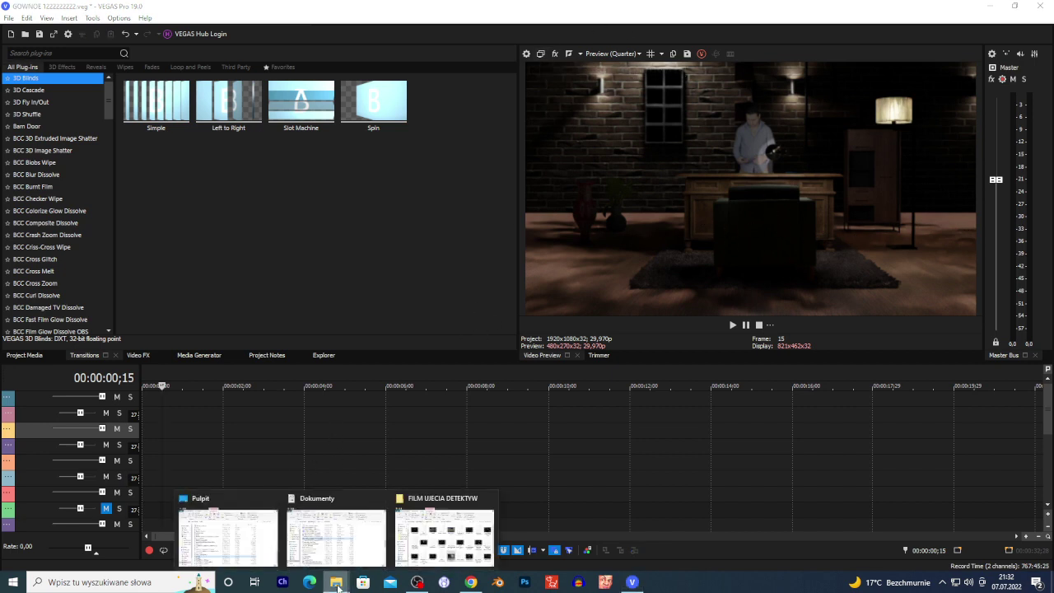
click(265, 533)
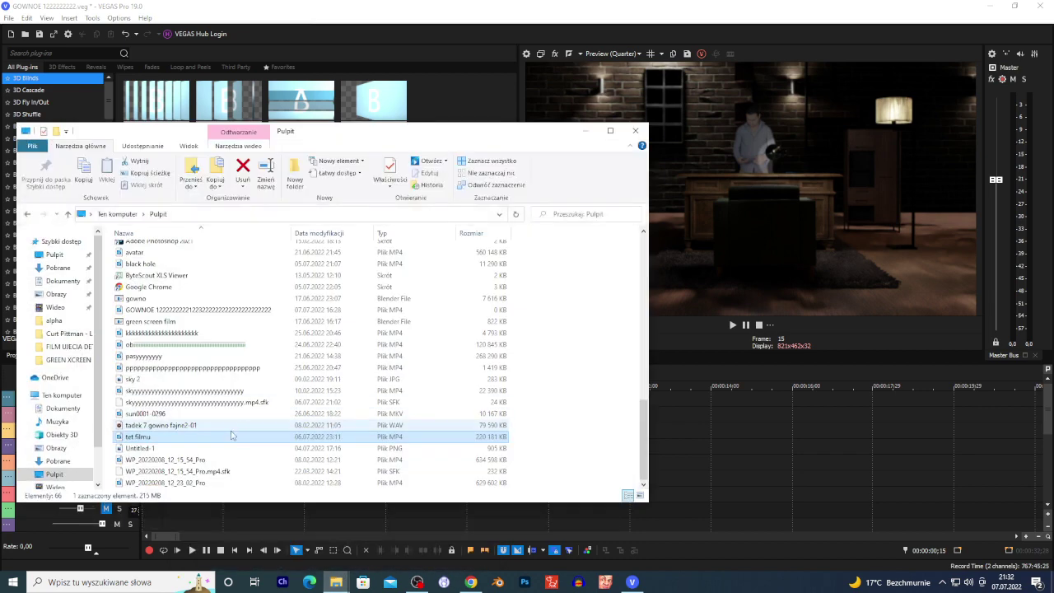
double_click(144, 439)
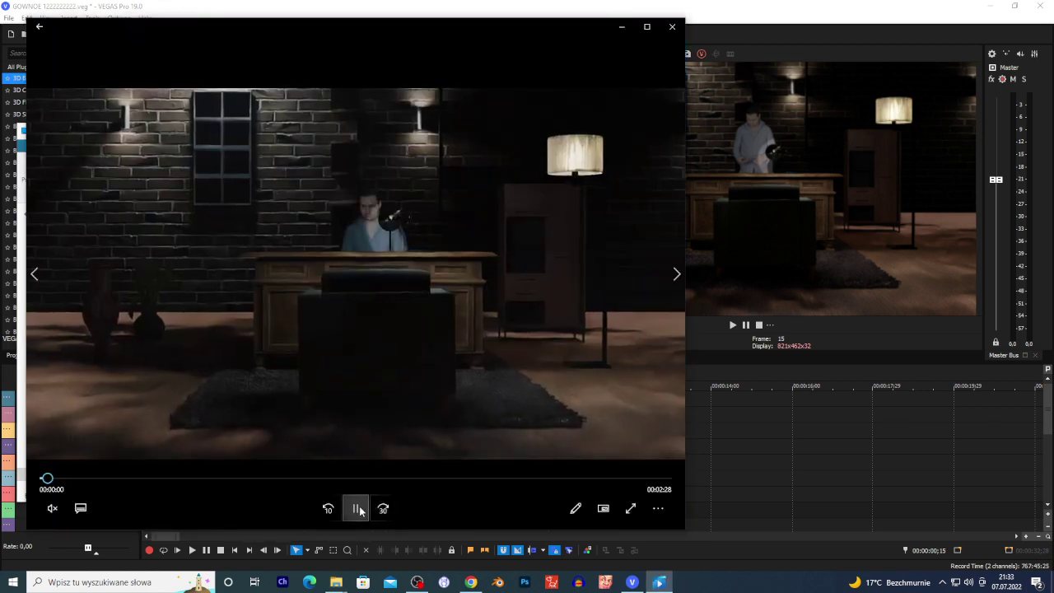
click(355, 507)
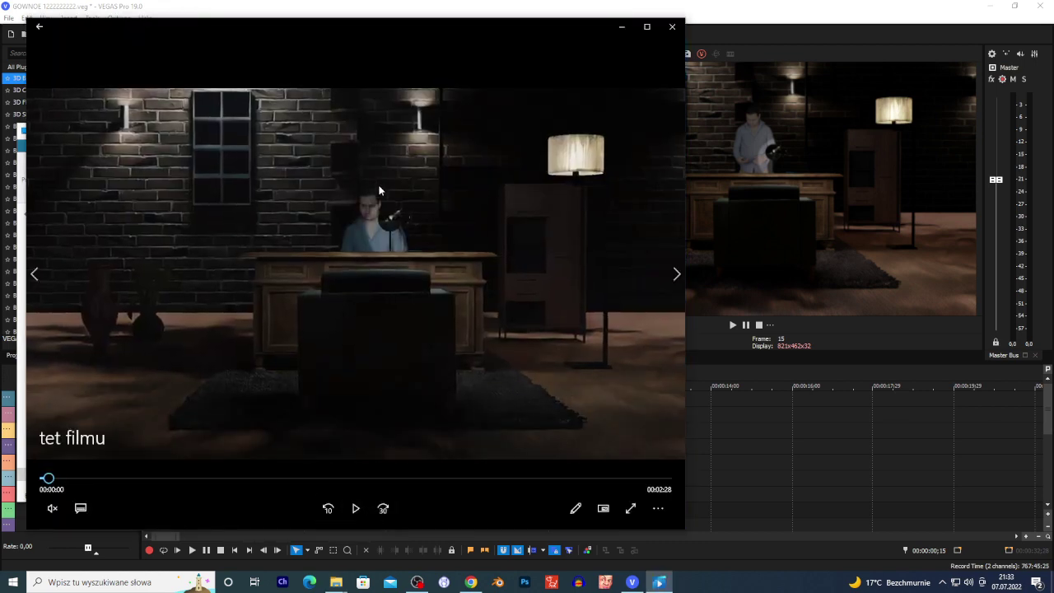
click(647, 27)
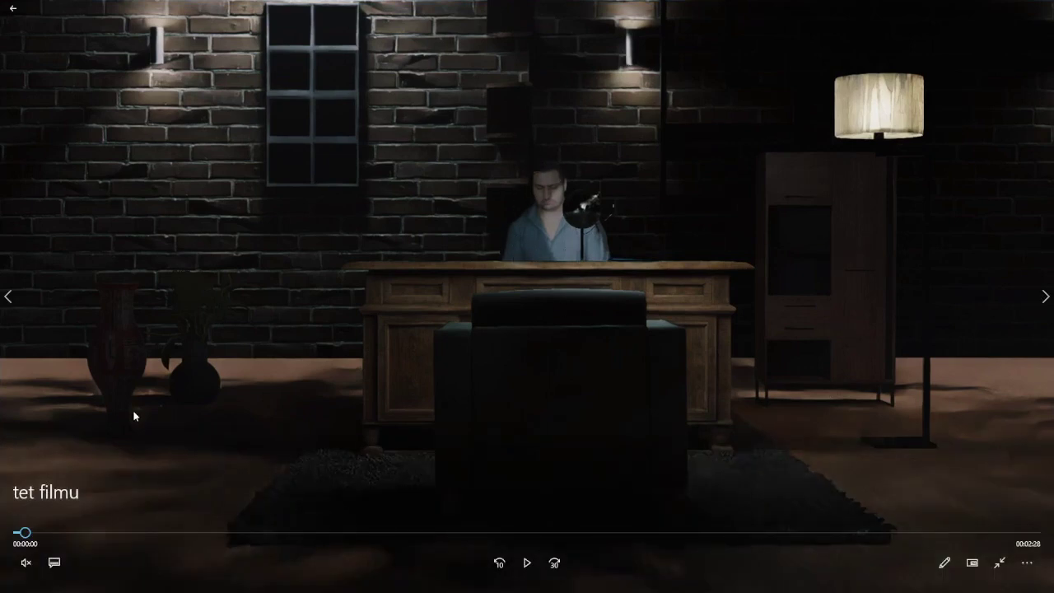
- Examine the office scene in the first eight seconds of the tet filmu video, playing a short part of it
click(42, 534)
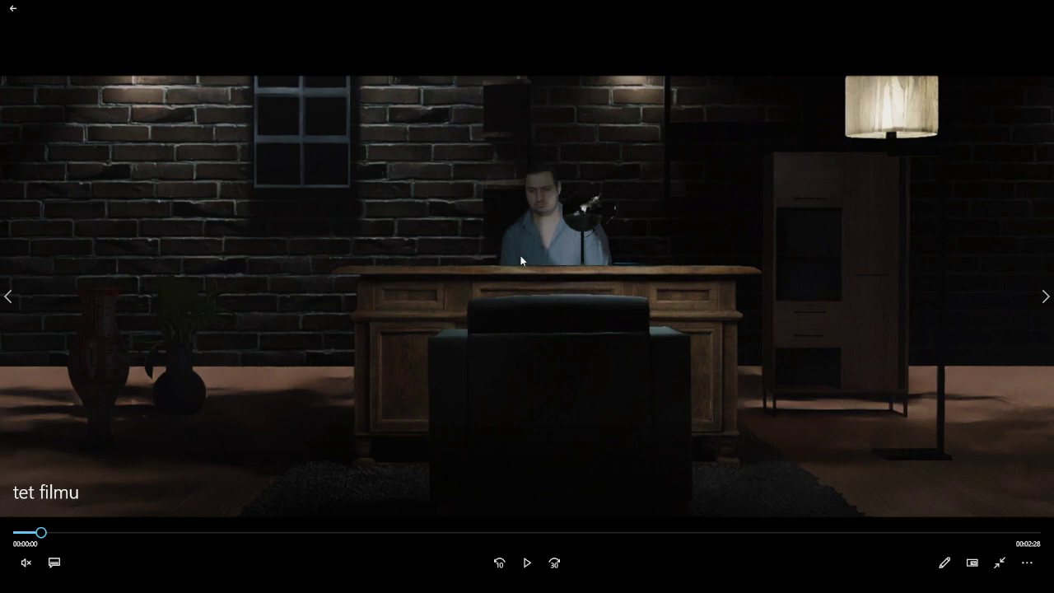
mouse_move(41, 533)
mouse_down()
mouse_move(95, 545)
mouse_move(52, 536)
mouse_up()
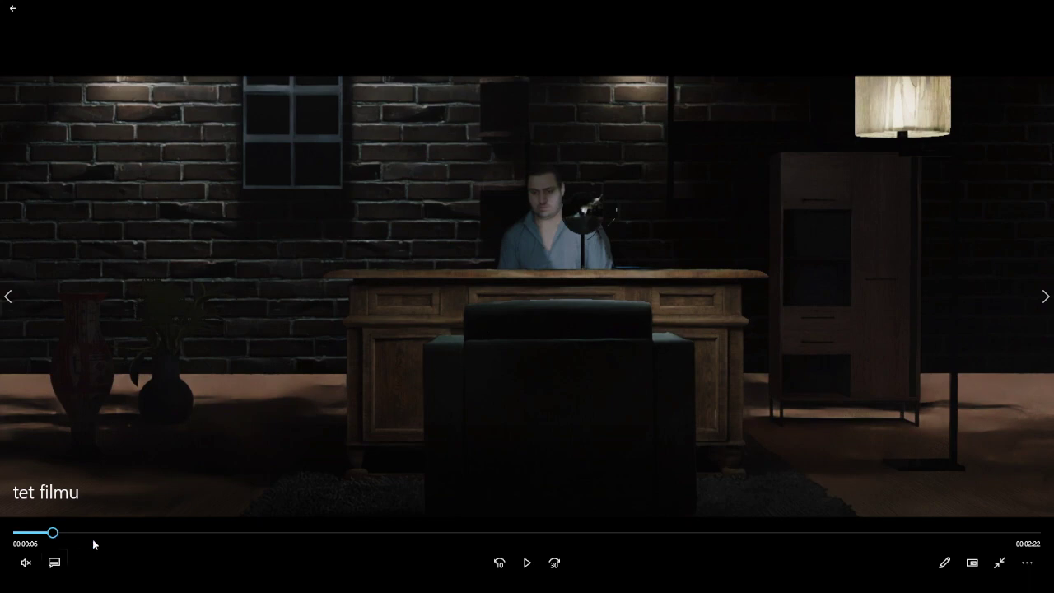
click(58, 533)
click(528, 563)
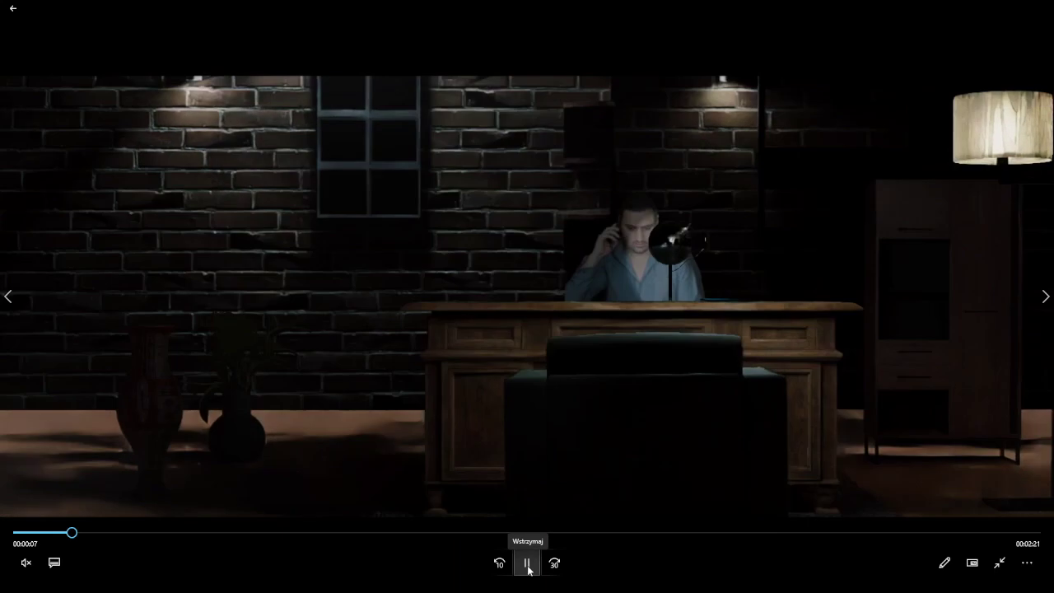
click(527, 563)
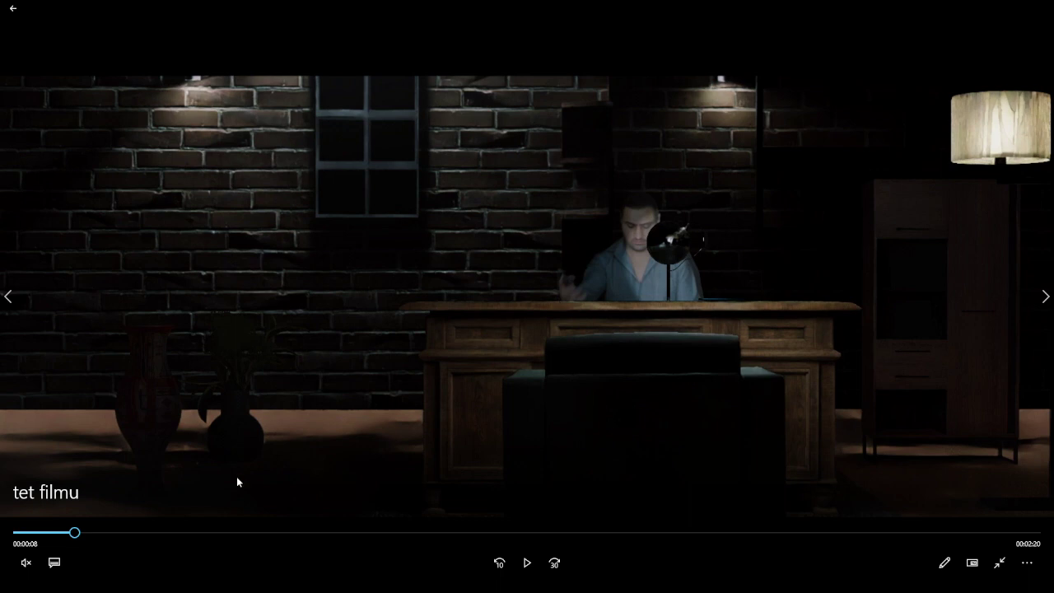
- Scrub through the tet filmu video from the office phone call to the night street scenes at 00:01:25
drag(92, 532, 167, 546)
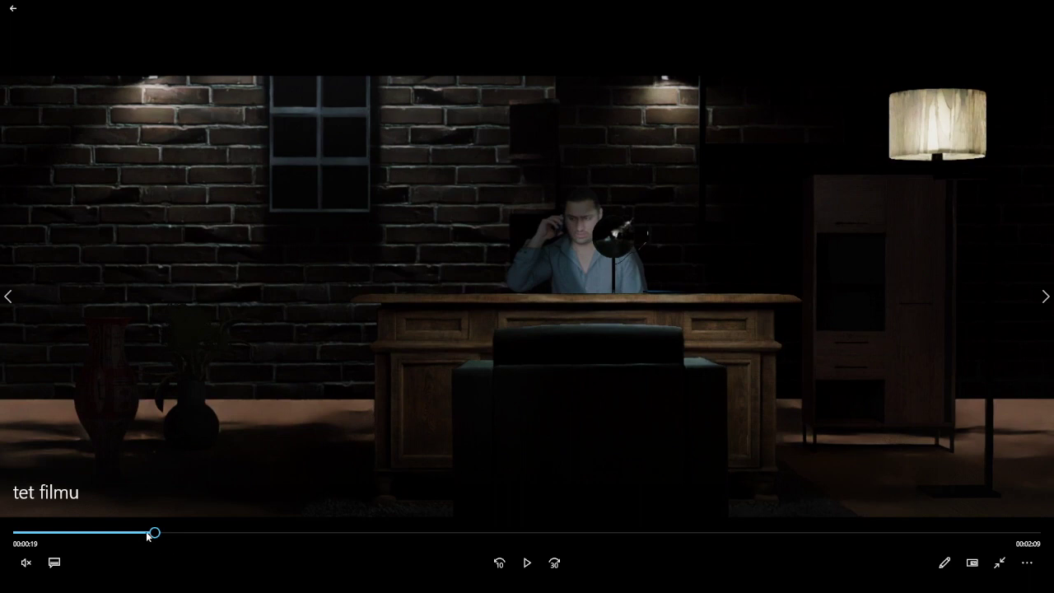
mouse_move(154, 533)
mouse_down()
mouse_move(184, 537)
mouse_move(121, 536)
mouse_move(194, 534)
mouse_move(170, 533)
mouse_up()
mouse_move(261, 536)
mouse_down()
mouse_move(286, 536)
mouse_move(252, 532)
mouse_up()
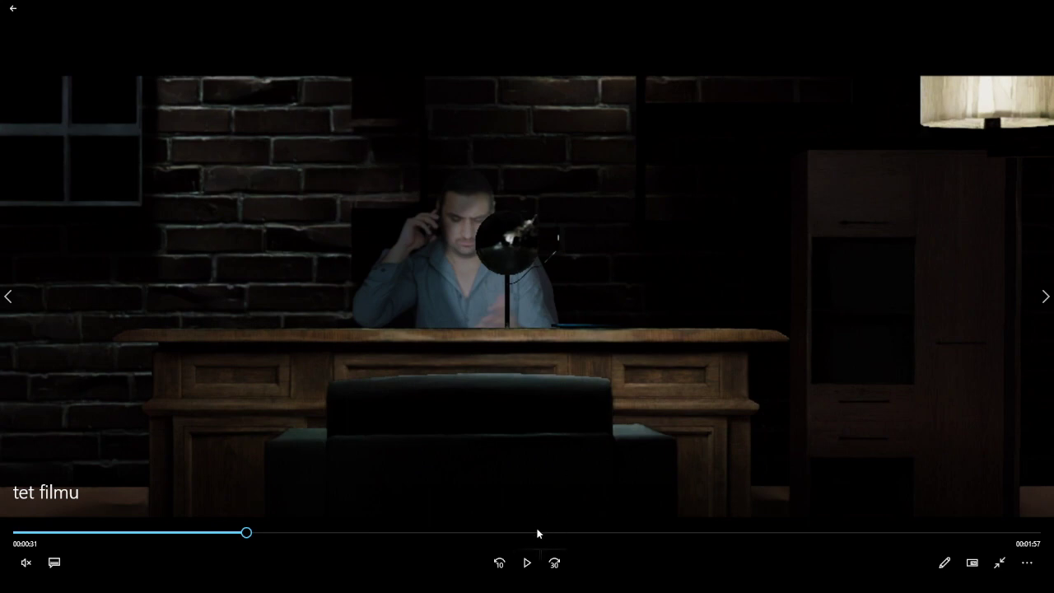
mouse_move(496, 535)
mouse_down()
mouse_move(473, 533)
mouse_move(607, 536)
mouse_move(577, 533)
mouse_up()
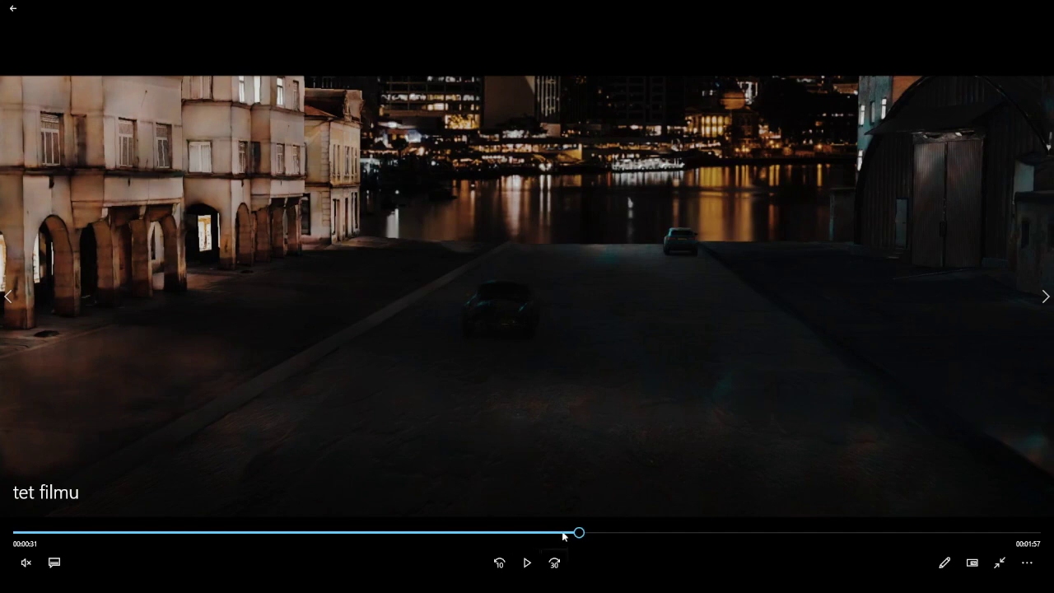
drag(579, 533, 603, 541)
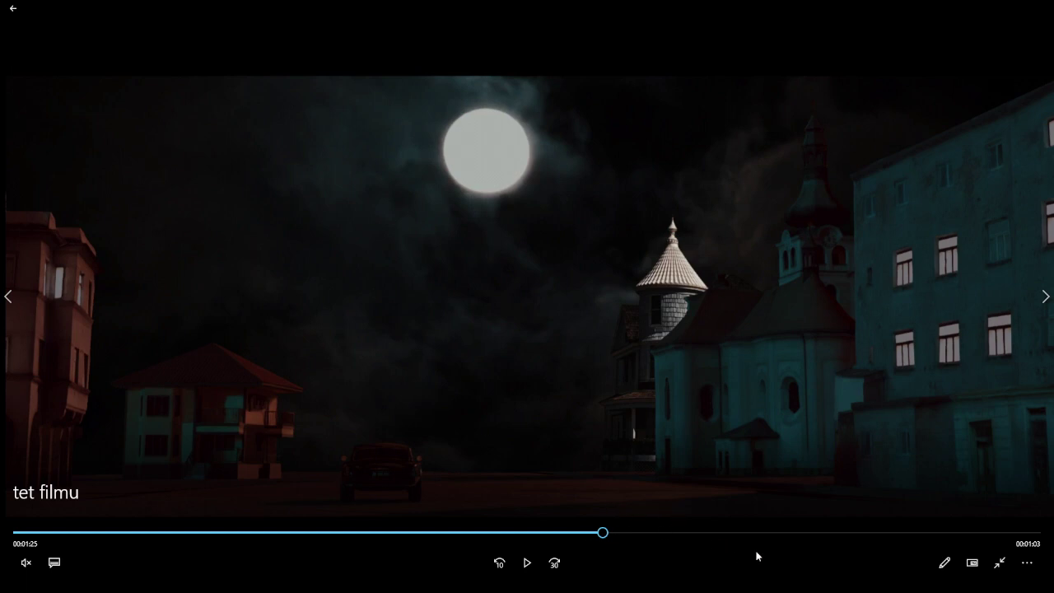
- Leave full screen, minimize the video player and the Pulpit folder window, and return to VEGAS Pro
click(1000, 563)
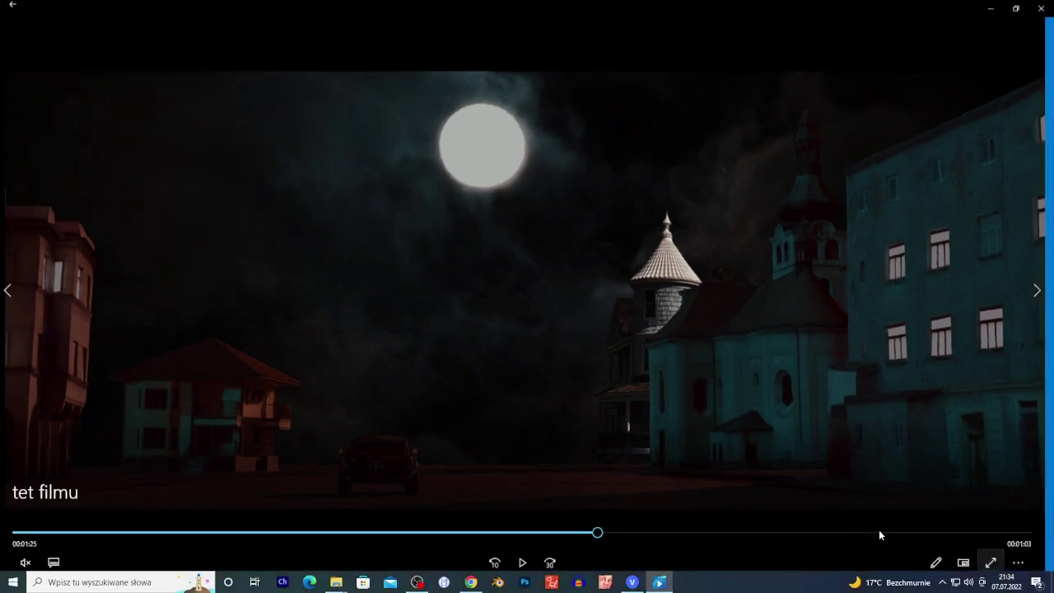
click(988, 10)
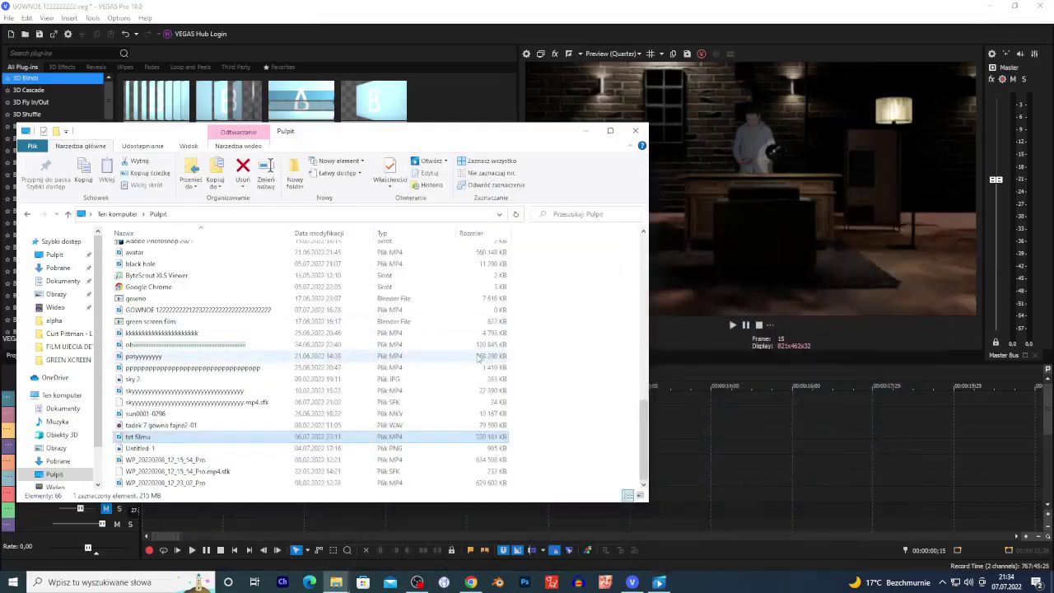
click(585, 132)
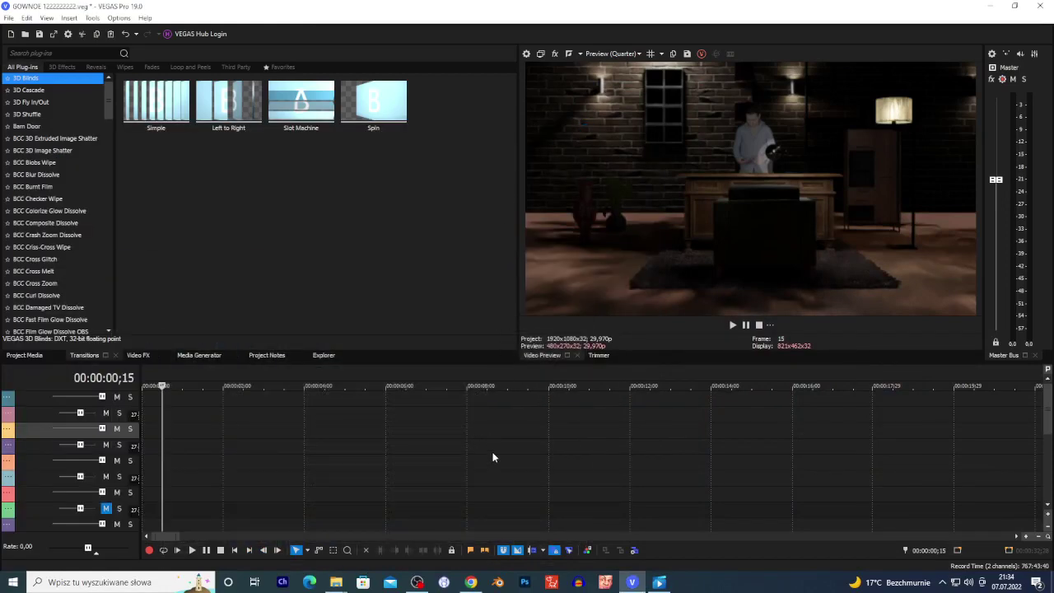
- Examine the shot at 00:00:30;08 and the detective's title shot at 00:09:21;18, briefly opening the latter in the external preview
scroll(487, 452, down, 5)
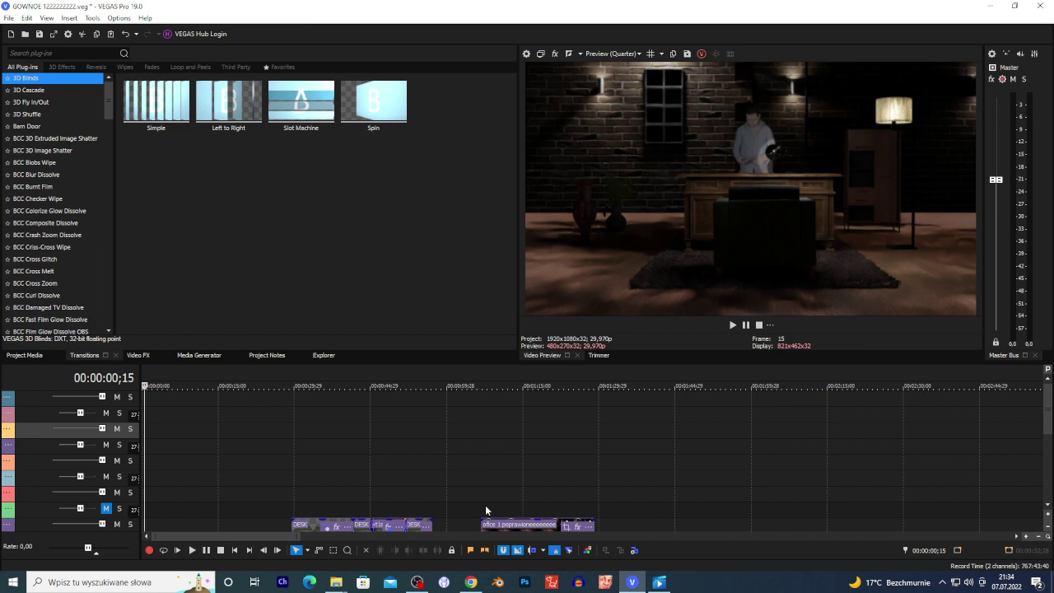
click(302, 368)
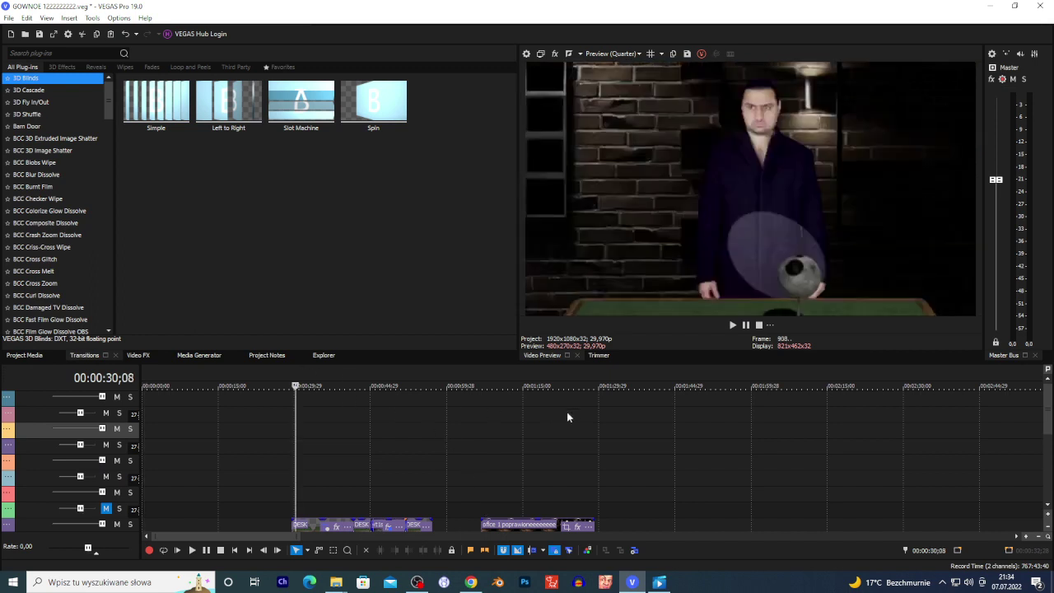
scroll(567, 414, down, 5)
click(606, 371)
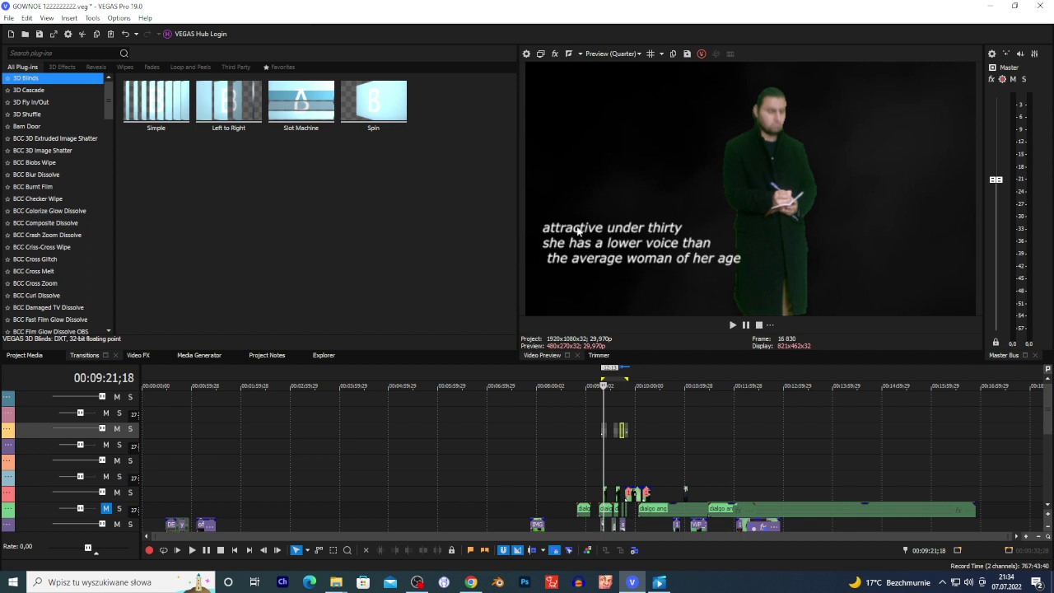
click(541, 54)
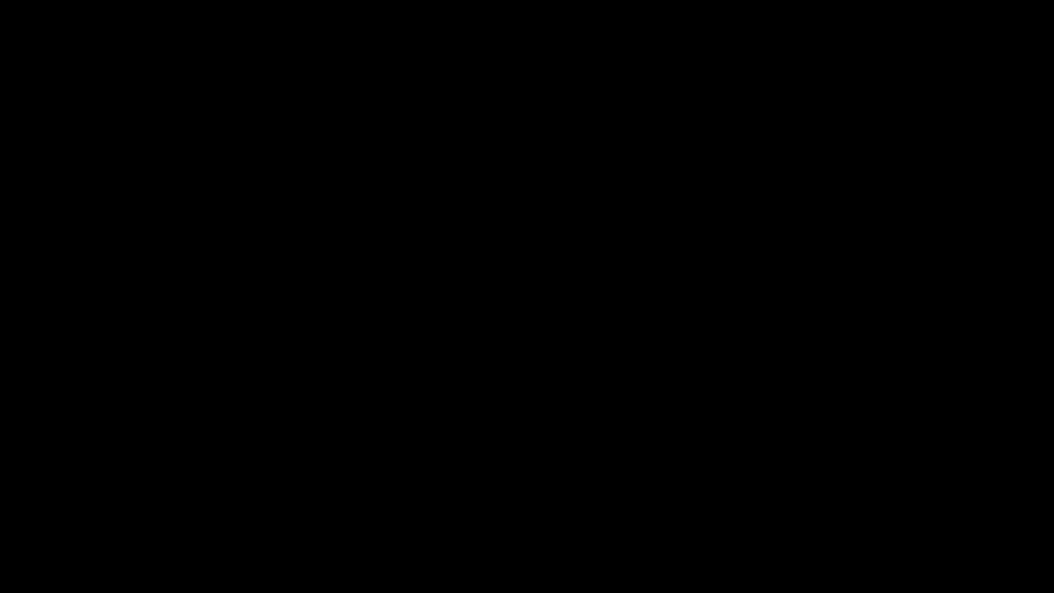
key(Escape)
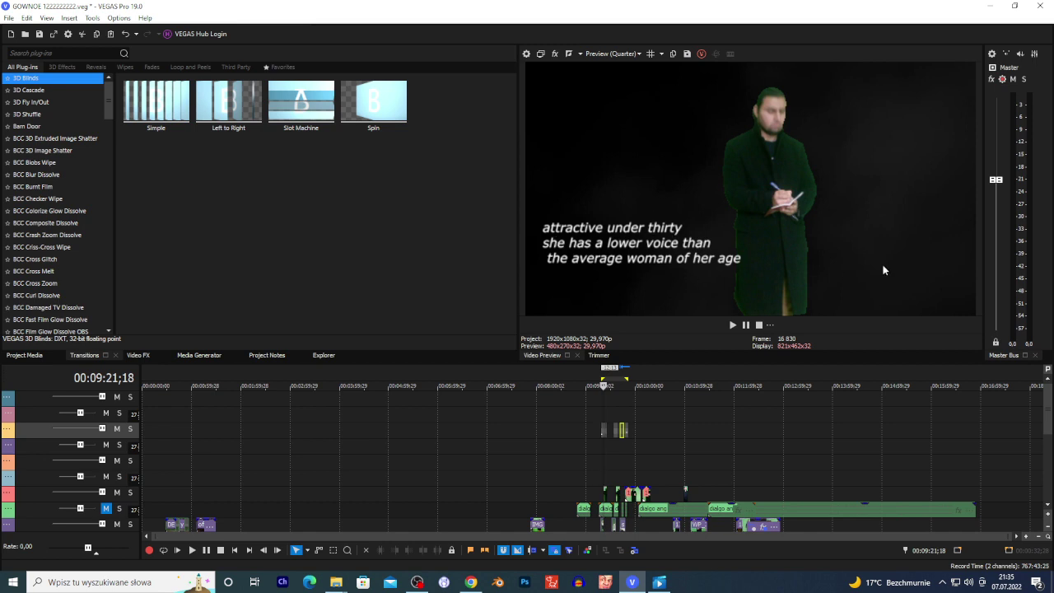
- Inspect the woman's shot with the "ready to pay double" title at 00:09:35;14
scroll(671, 416, up, 4)
scroll(671, 414, up, 2)
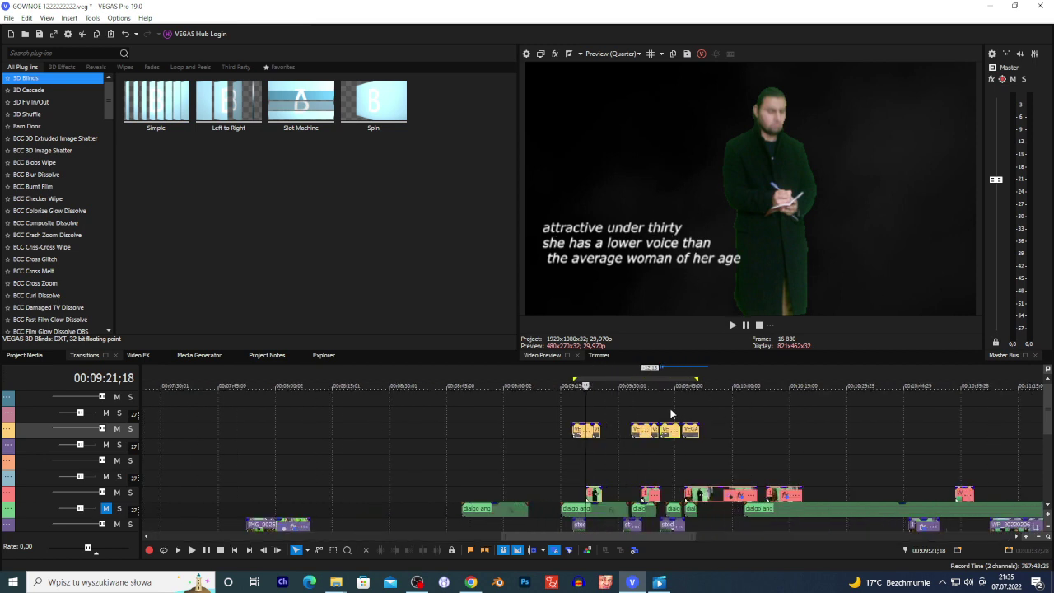
scroll(670, 409, up, 3)
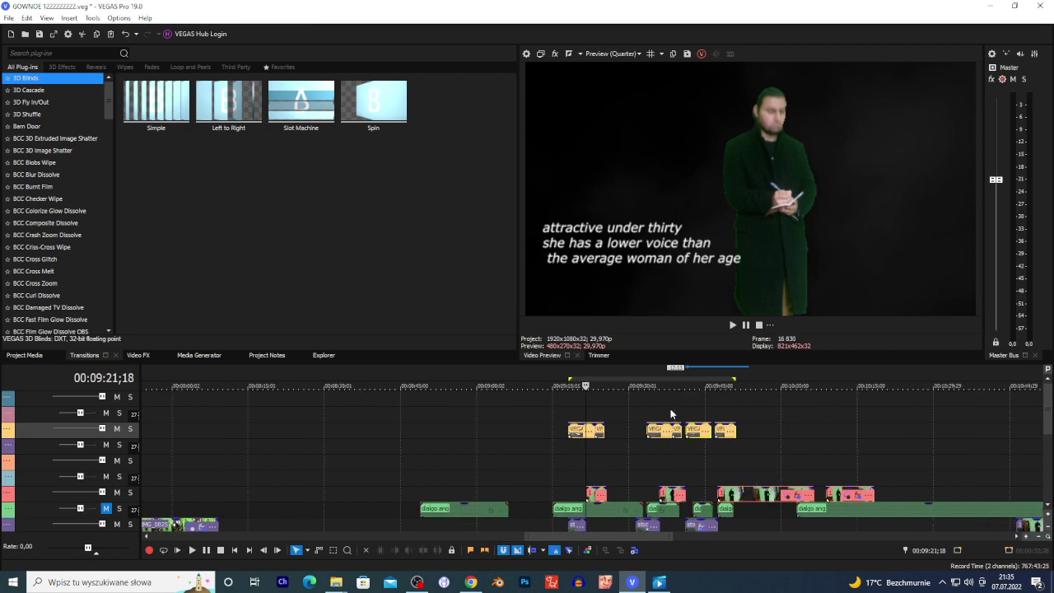
double_click(720, 374)
click(727, 372)
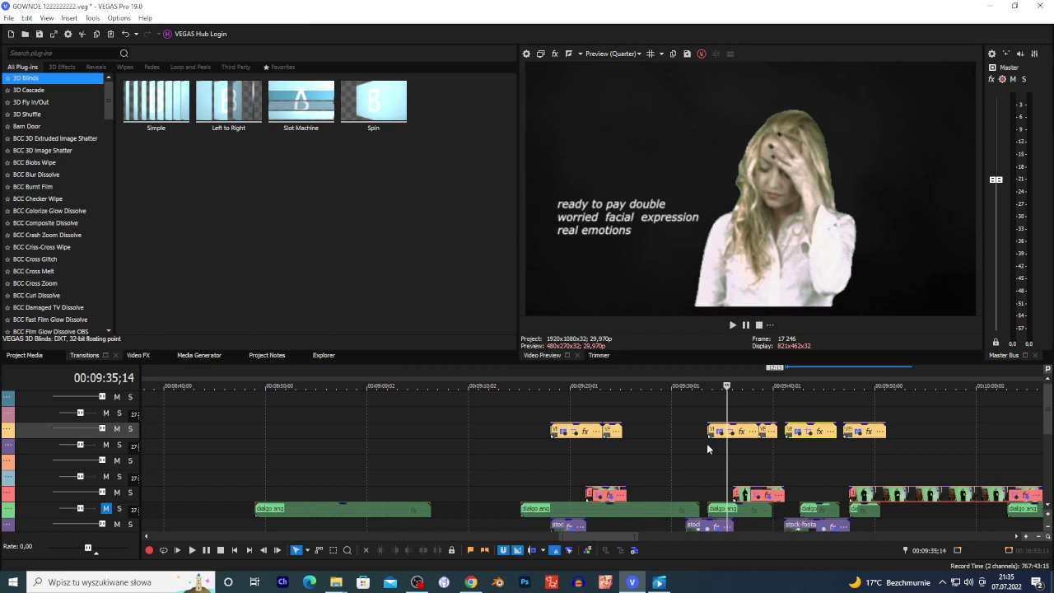
- View the detective's shot under the "ready to pay double" title at 00:09:37;24 and the clips surrounding it
click(752, 375)
scroll(712, 448, down, 3)
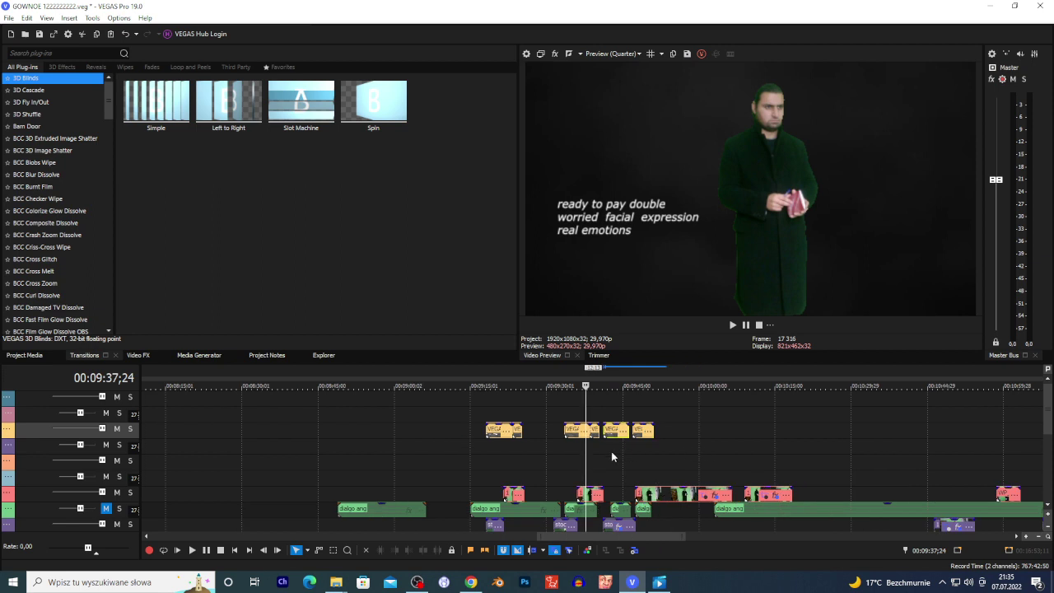
scroll(611, 451, down, 2)
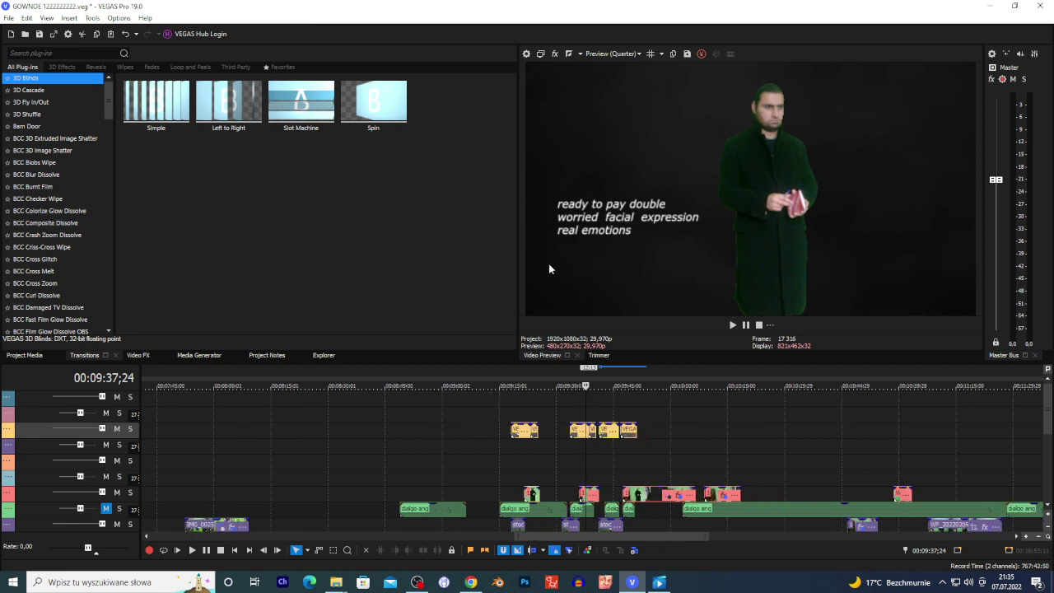
scroll(652, 469, up, 3)
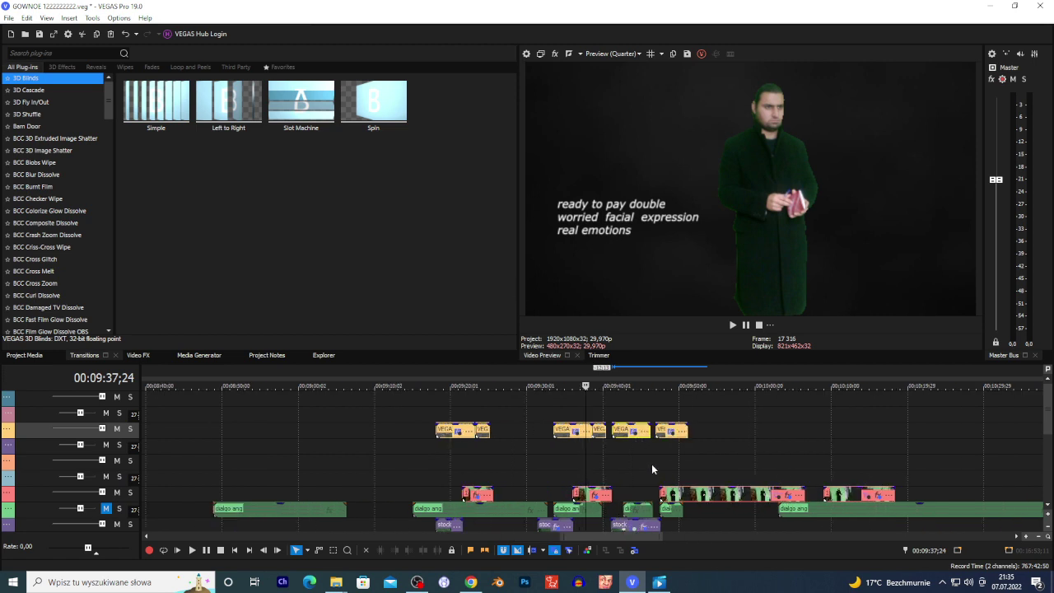
scroll(651, 466, up, 2)
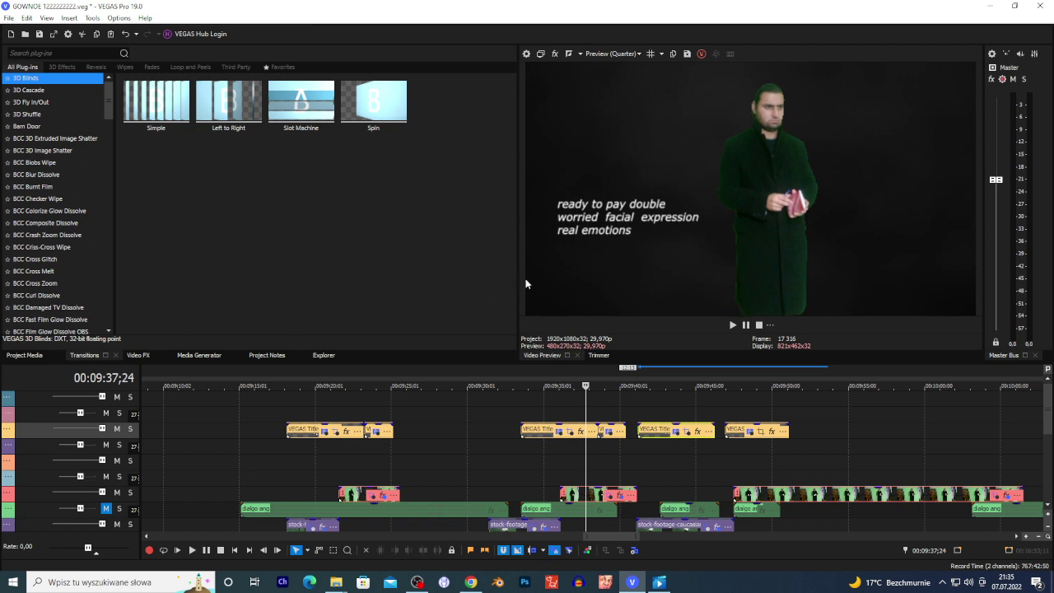
- Check the frames around the start of the "cares for her sister" title, between 00:09:38;17 and 00:09:38;26
click(603, 376)
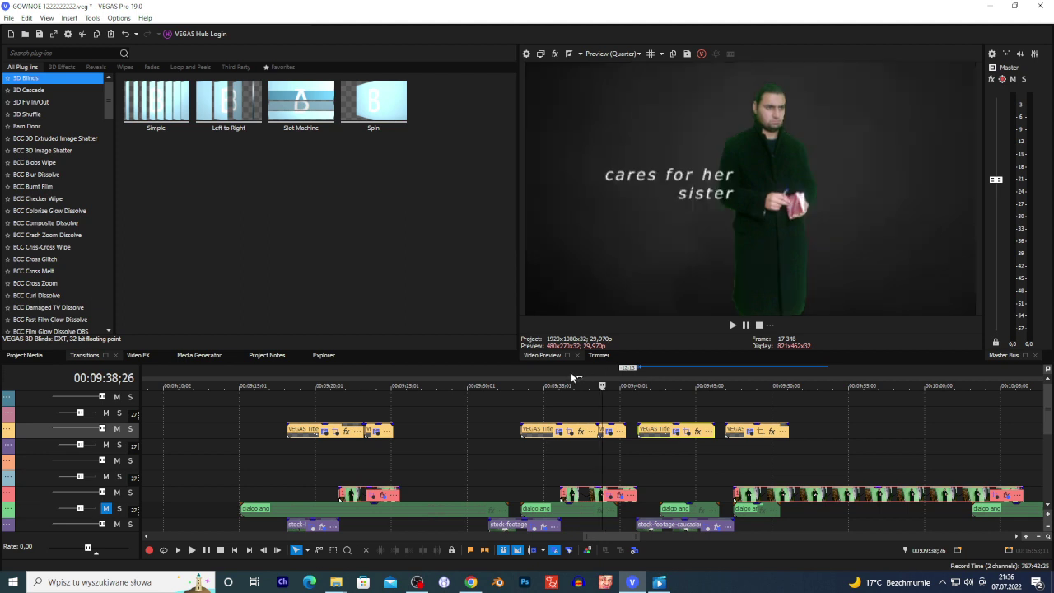
double_click(576, 376)
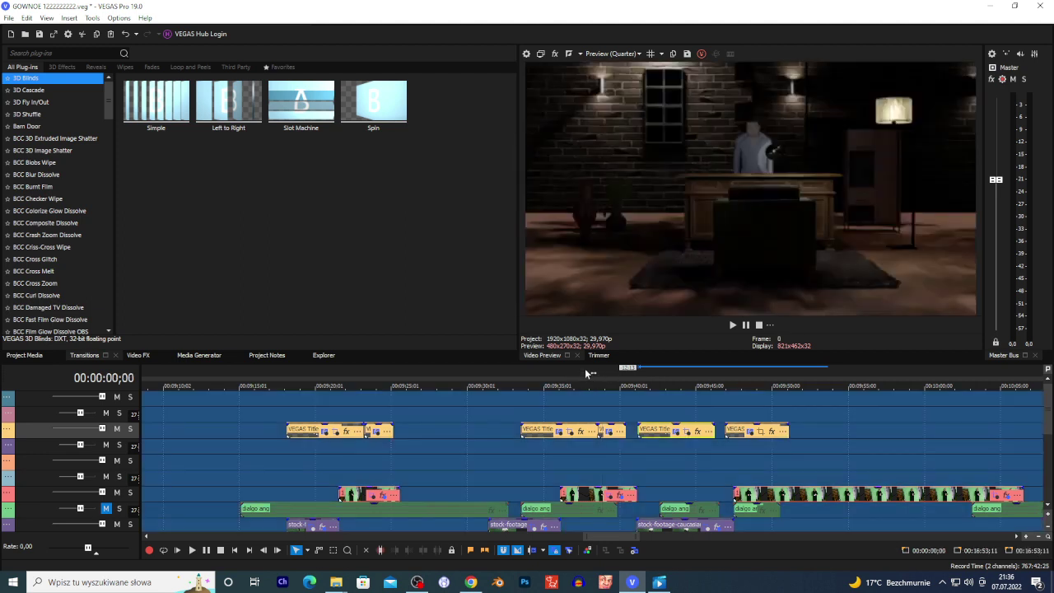
click(597, 375)
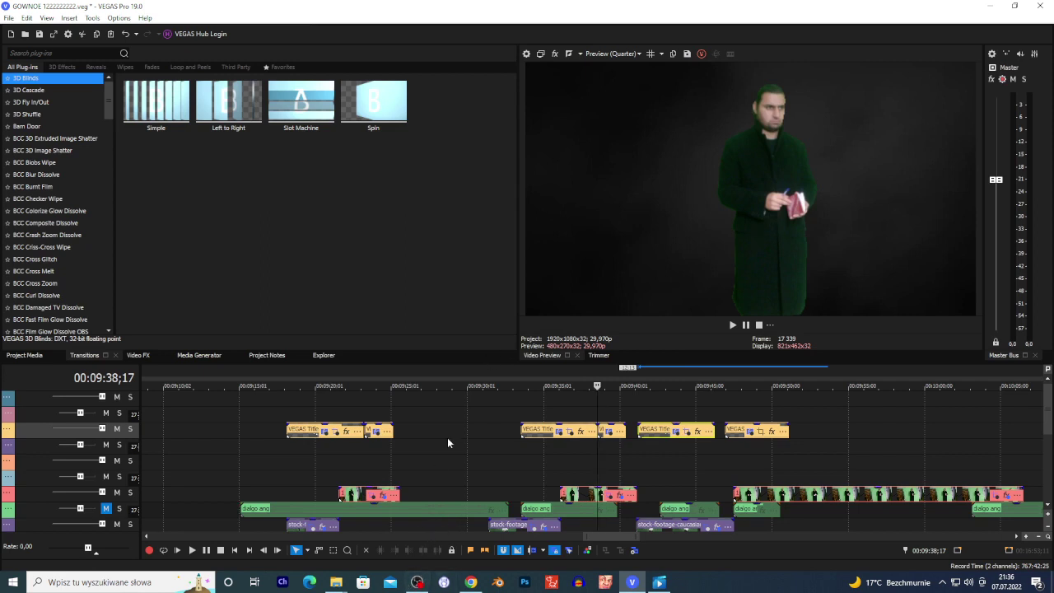
scroll(576, 449, down, 2)
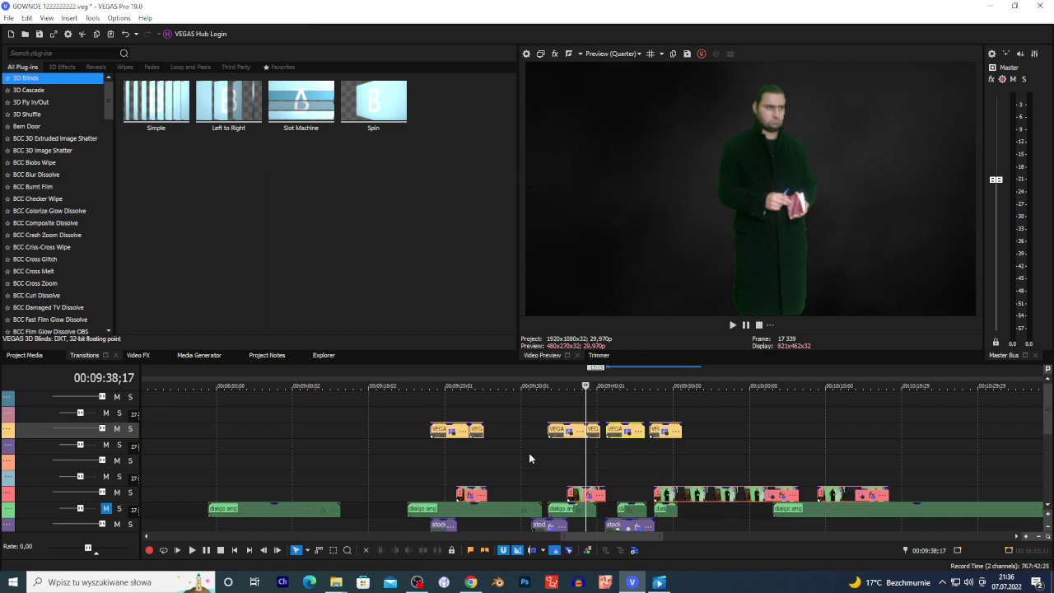
- Examine the "attractive under thirty" title sequence between 00:09:18;05 and 00:09:21;18, stopping at the woman's shot at 00:09:20;02
click(437, 369)
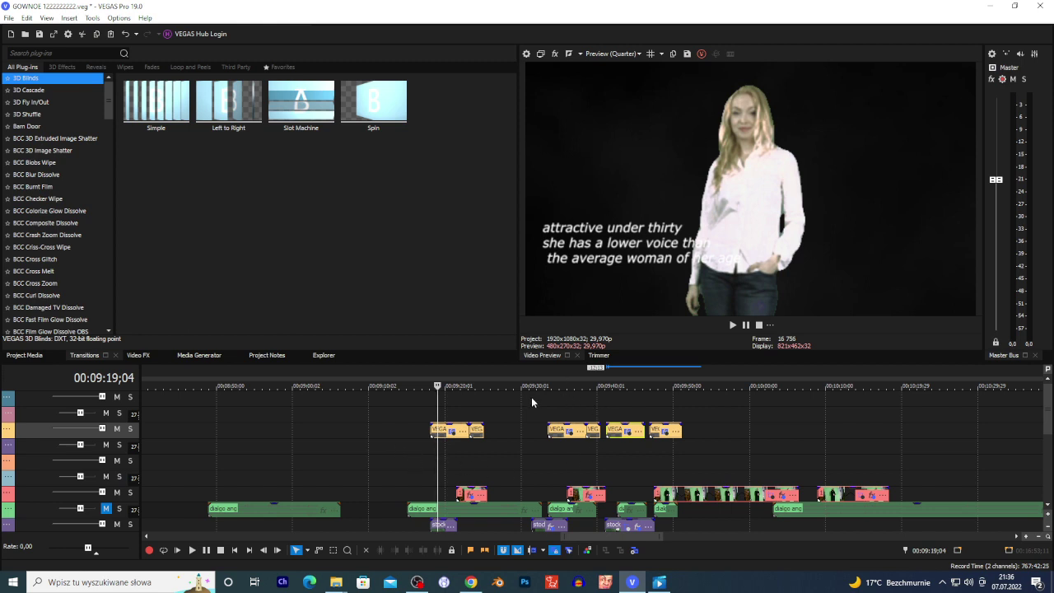
click(430, 378)
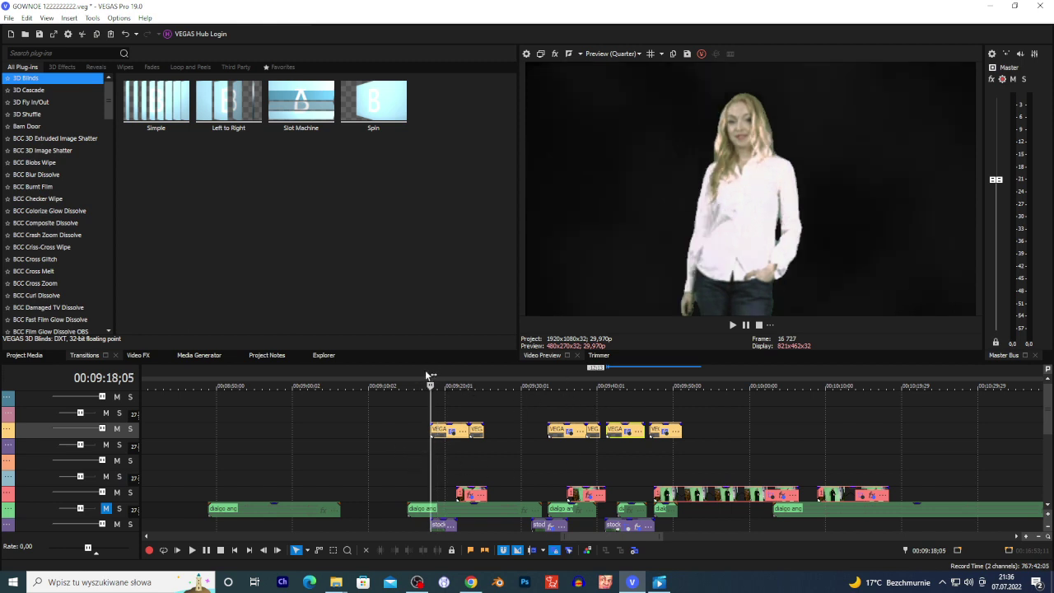
drag(430, 378, 453, 384)
click(455, 384)
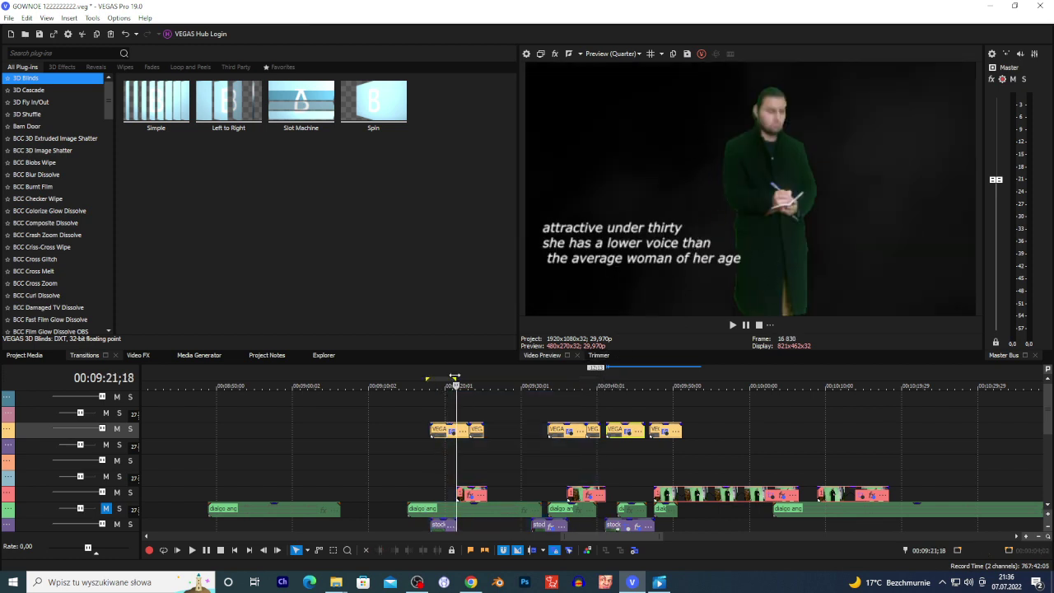
mouse_move(454, 379)
mouse_down()
mouse_move(570, 379)
mouse_move(456, 384)
mouse_up()
double_click(445, 377)
click(446, 374)
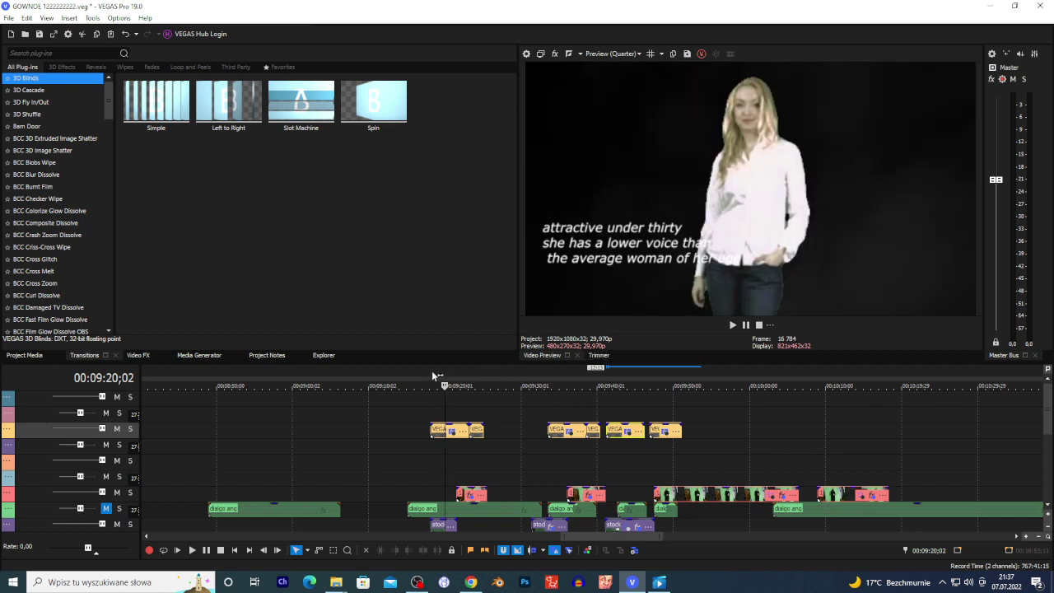
- Mark the time ranges 00:09:25;04–00:09:29;21 and 00:09:31;13–00:09:48;15, and view the detective's frame at 00:09:36;21
drag(432, 376, 519, 377)
drag(431, 377, 520, 377)
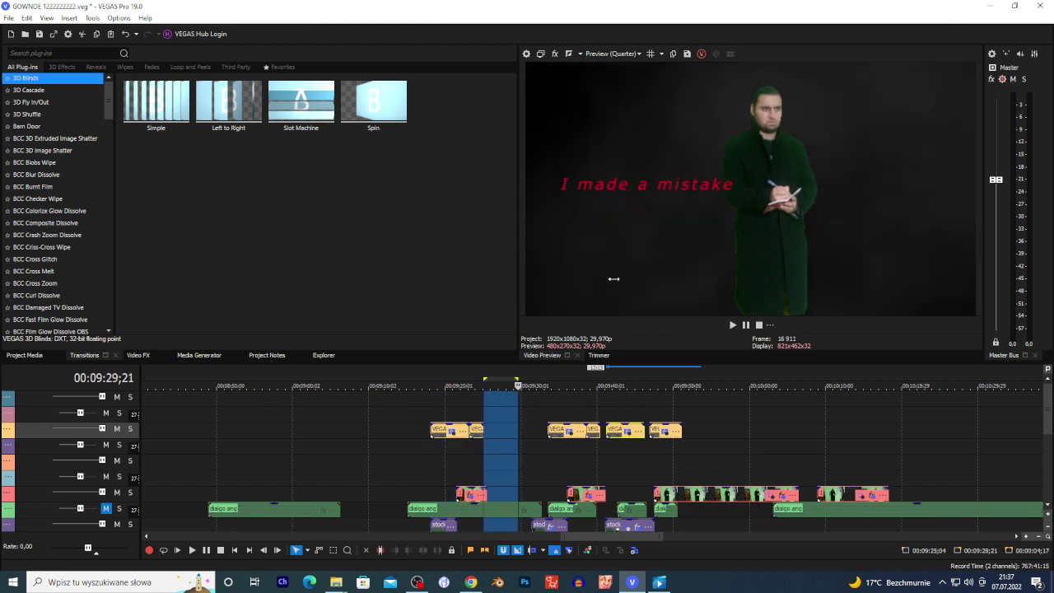
drag(532, 399, 661, 399)
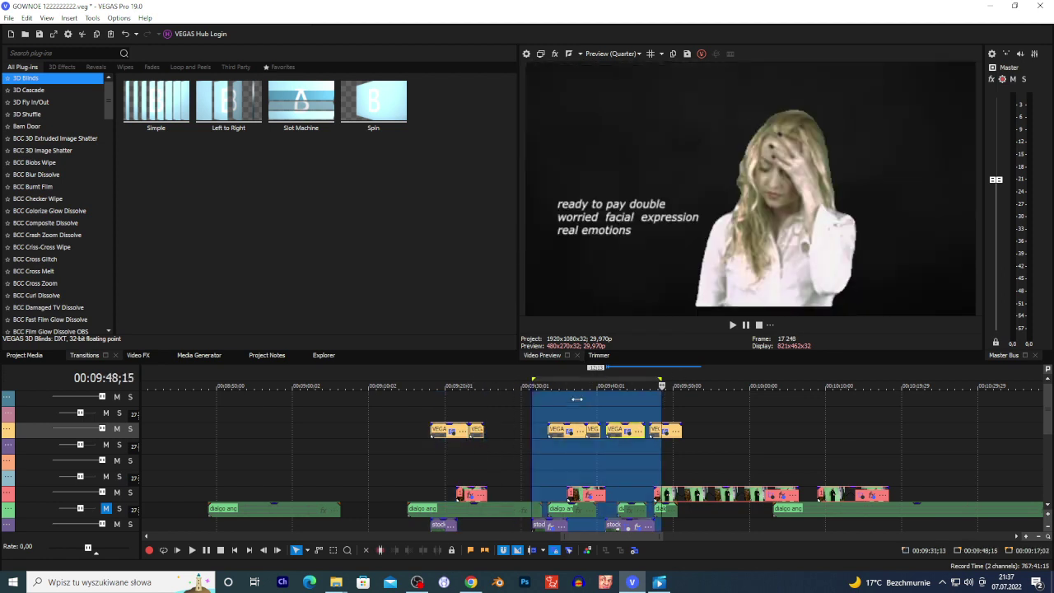
click(586, 375)
click(571, 380)
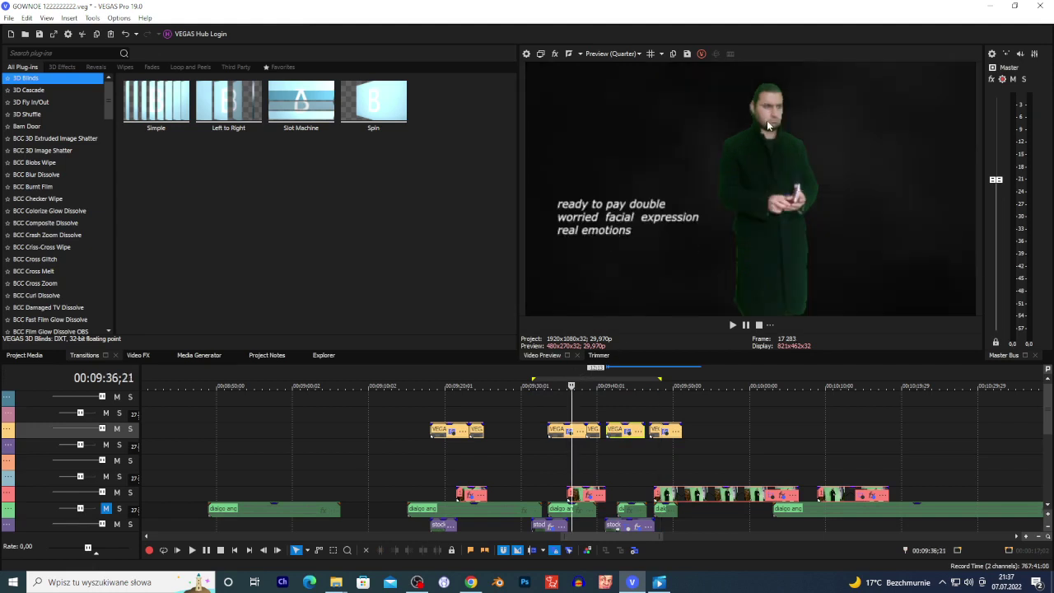
- Return to the opening office scene at 00:00:12;20 in the full timeline and switch to OBS
scroll(316, 411, down, 10)
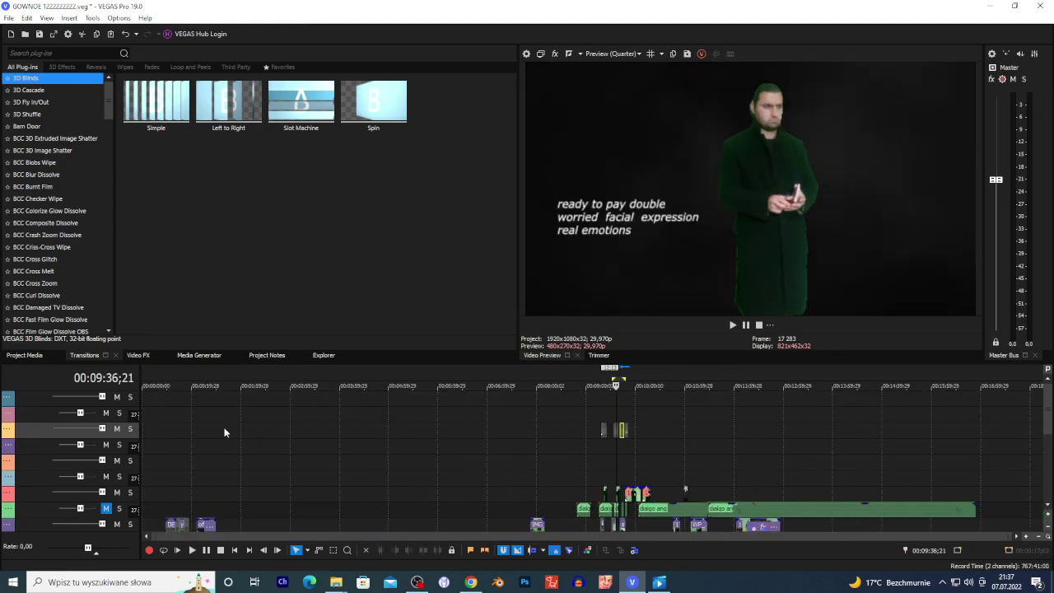
click(154, 379)
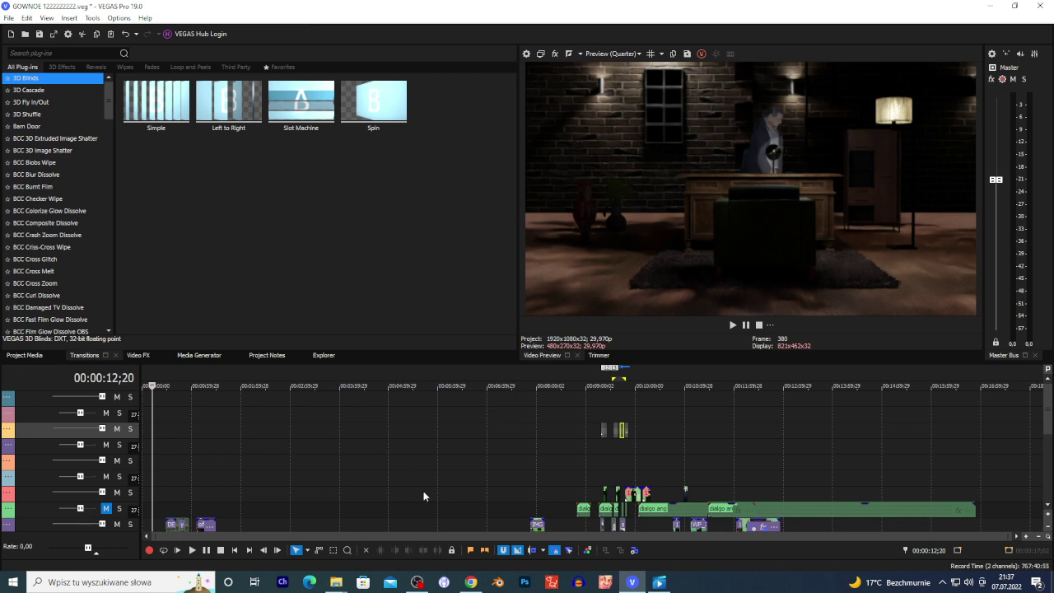
click(417, 581)
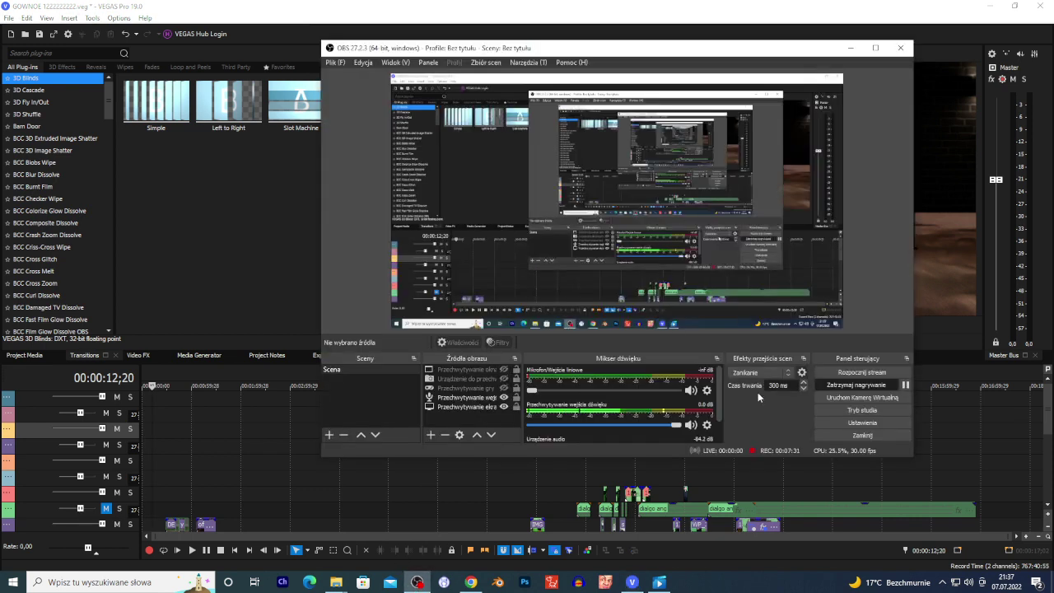